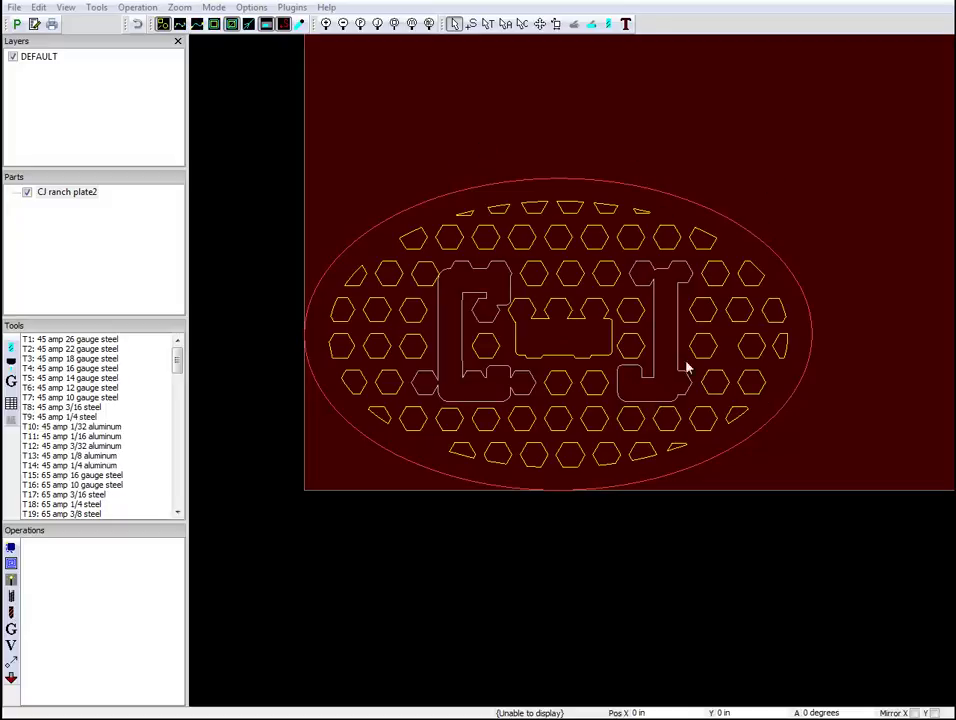
Display the segment ends on the plate drawing and hide them again.
left_click(64, 8)
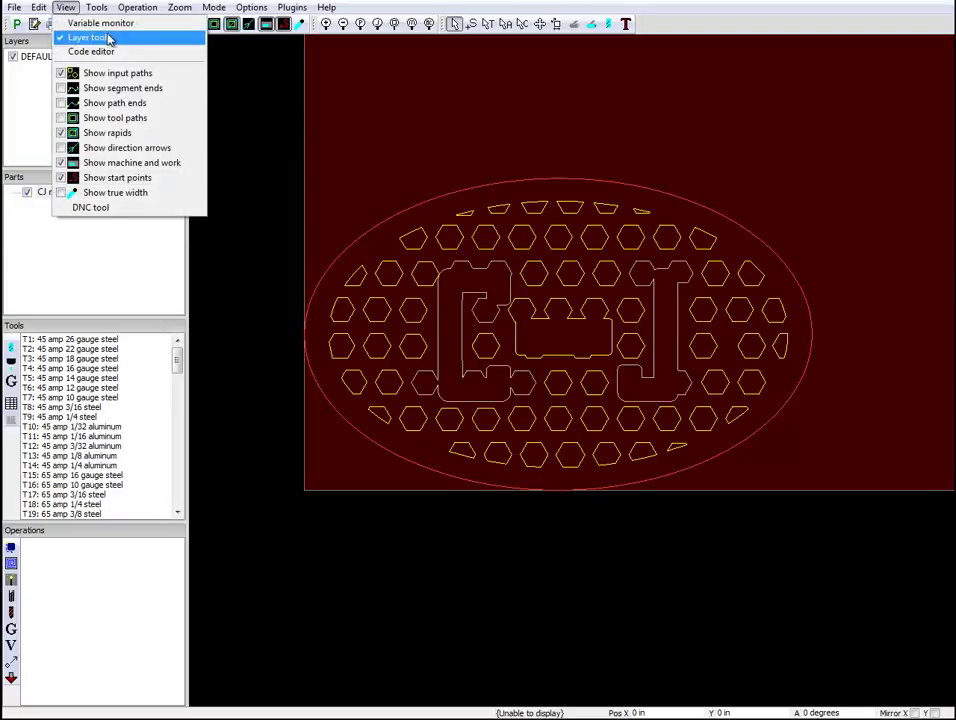
left_click(62, 74)
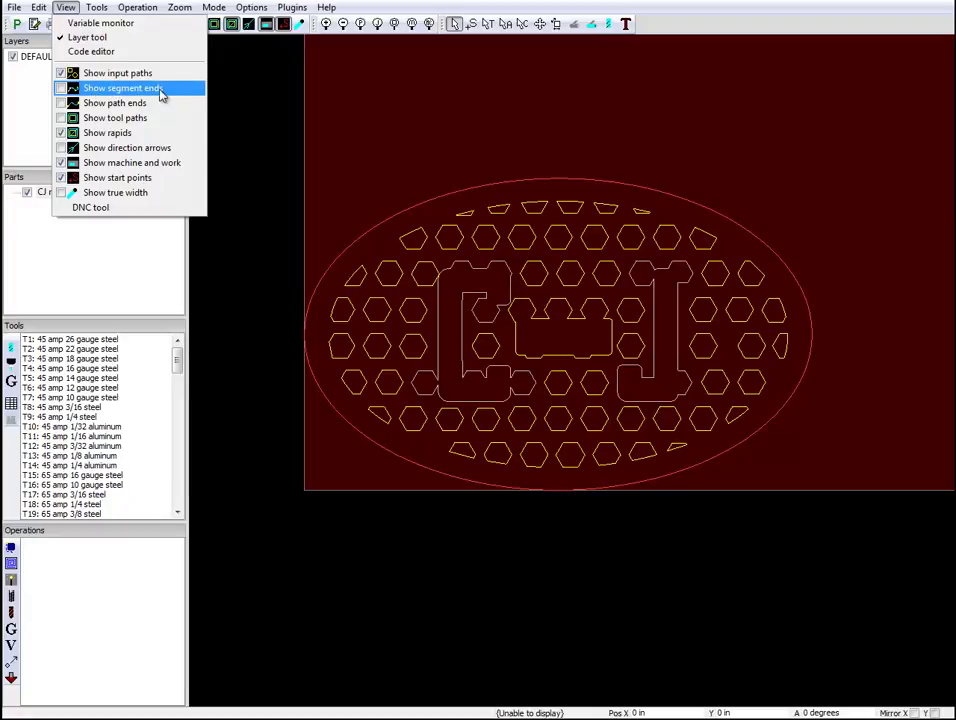
left_click(64, 90)
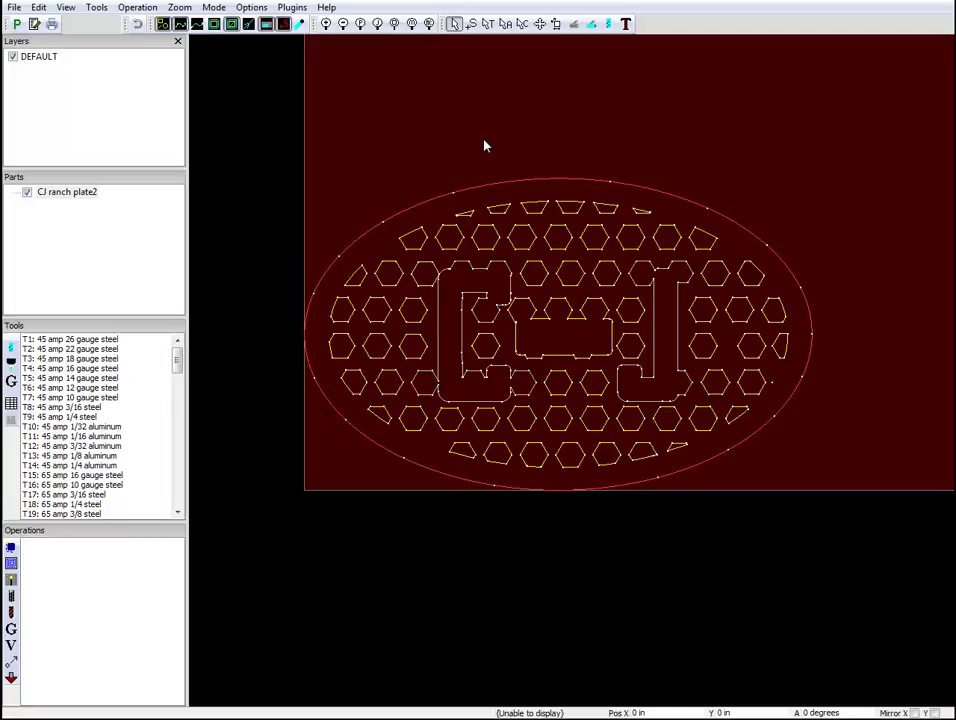
left_click(68, 9)
left_click(78, 88)
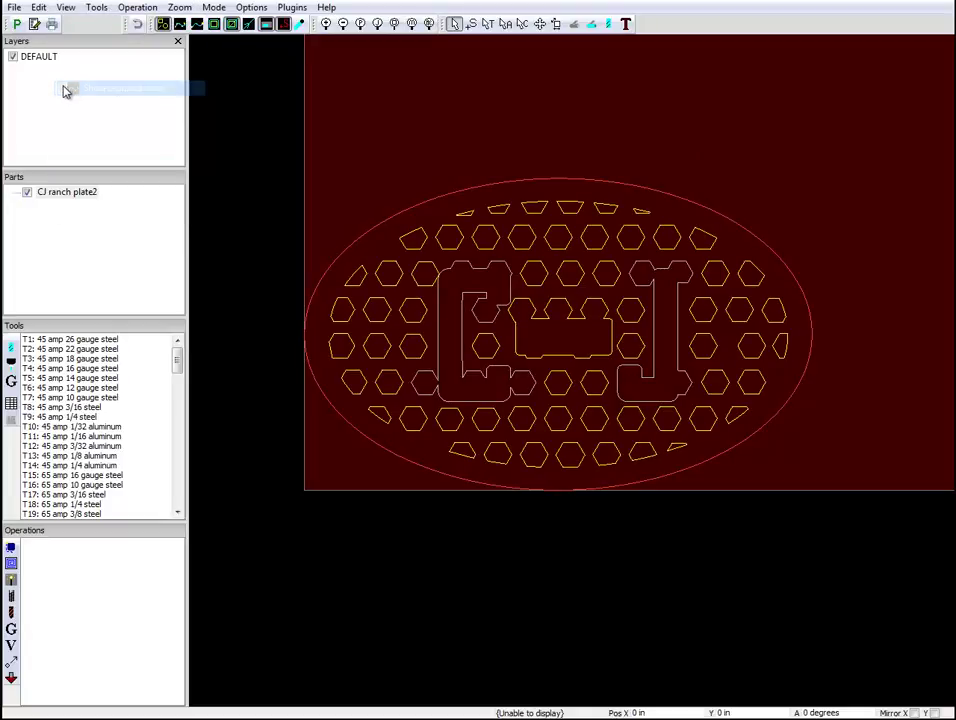
Display the path ends and examine the stray segment at the corner of the clipped hexagon in the plate's lowest row.
left_click(66, 8)
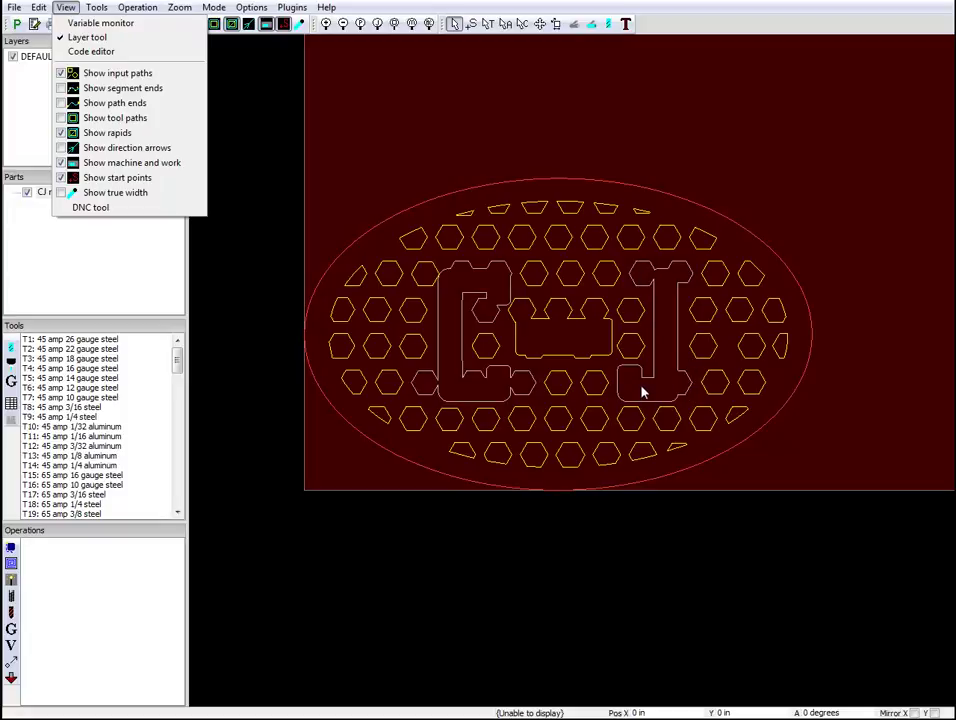
left_click(61, 106)
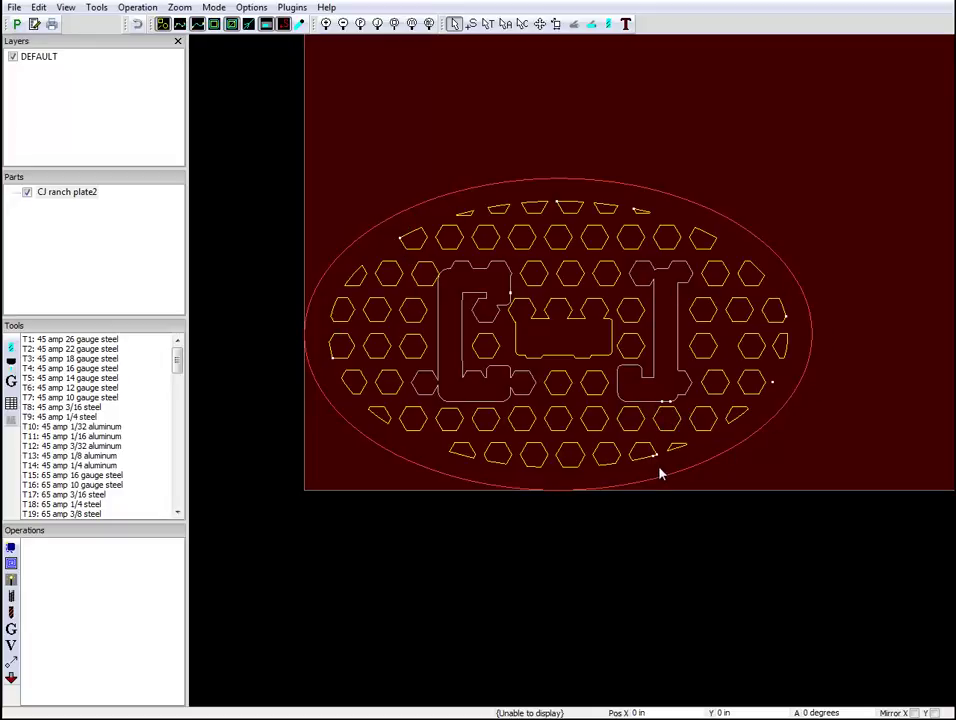
scroll(660, 457, "up", 10)
scroll(658, 450, "up", 5)
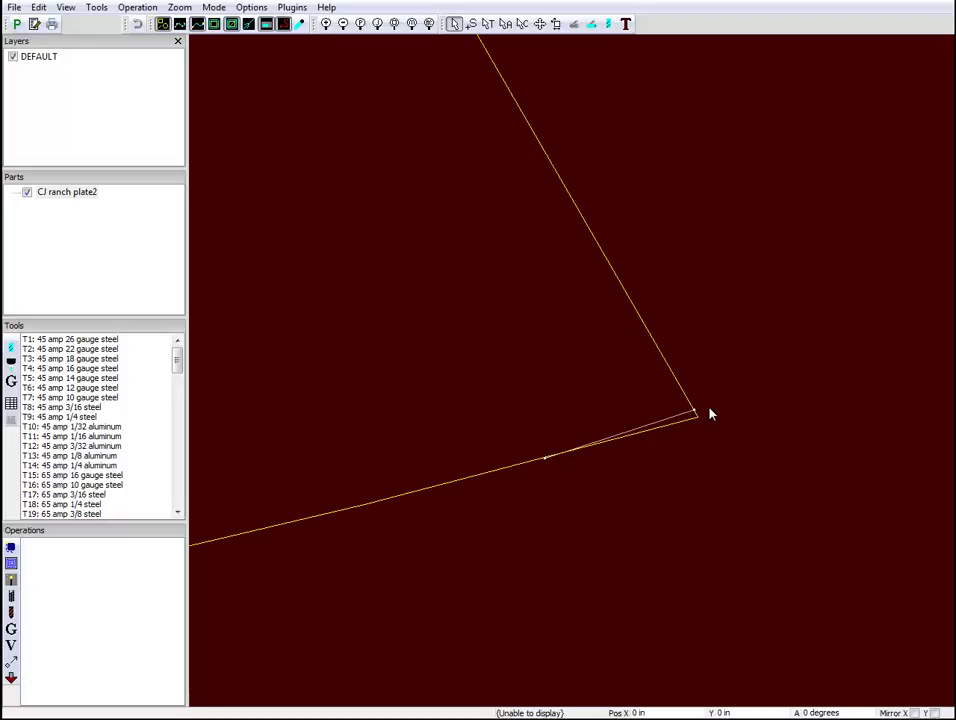
scroll(711, 435, "down", 10)
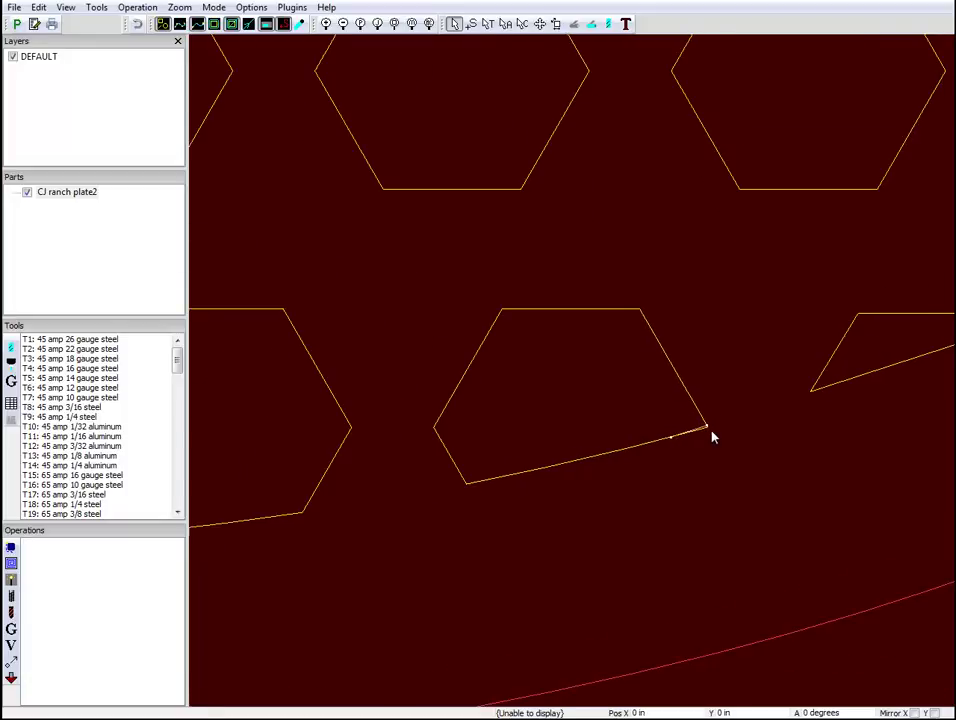
scroll(711, 435, "down", 10)
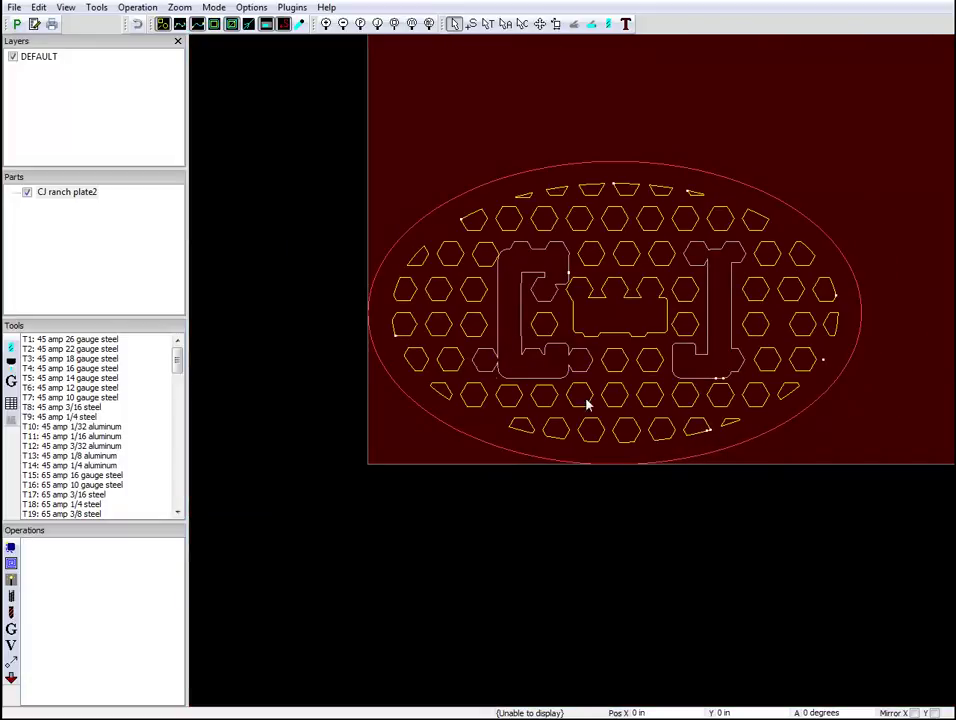
Examine the path ends near the outer corner of the clipped hexagon in the plate's upper-left area.
scroll(463, 226, "up", 10)
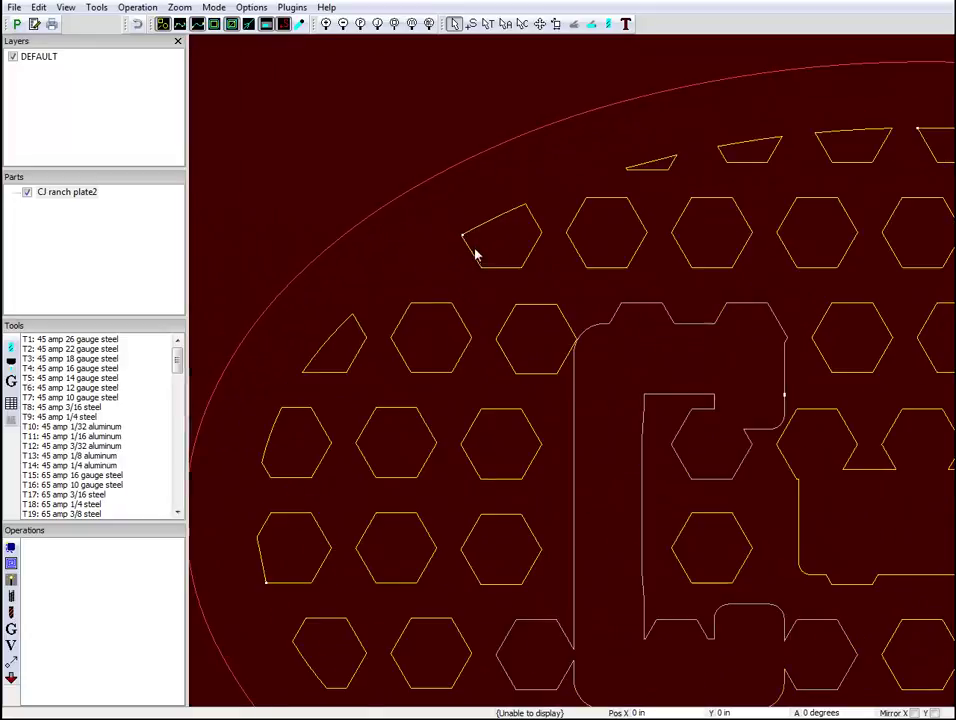
scroll(461, 243, "up", 10)
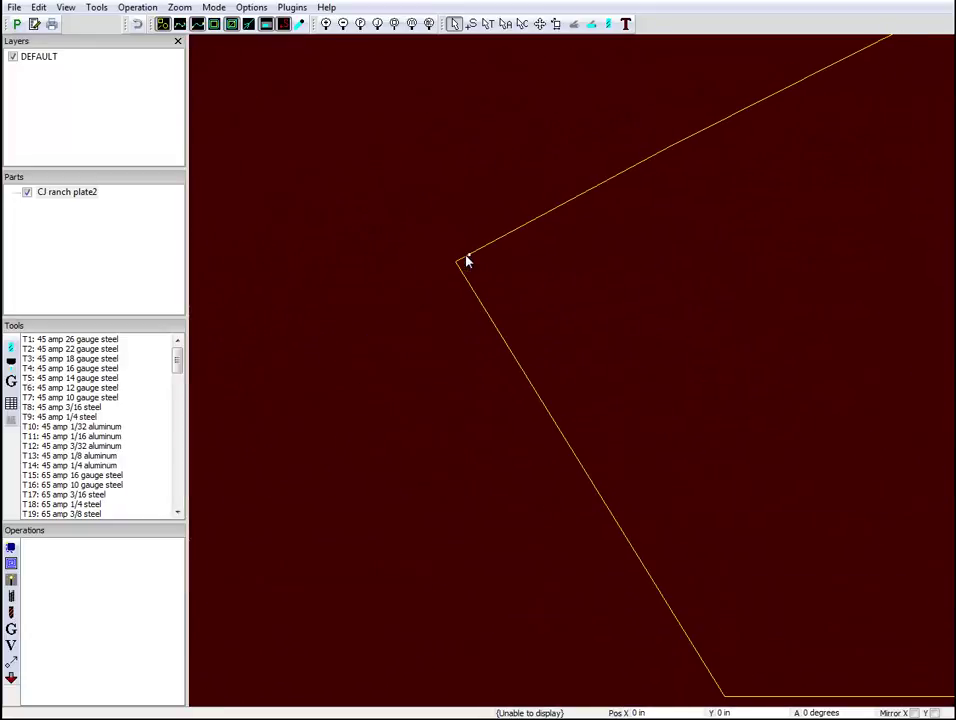
scroll(474, 260, "up", 6)
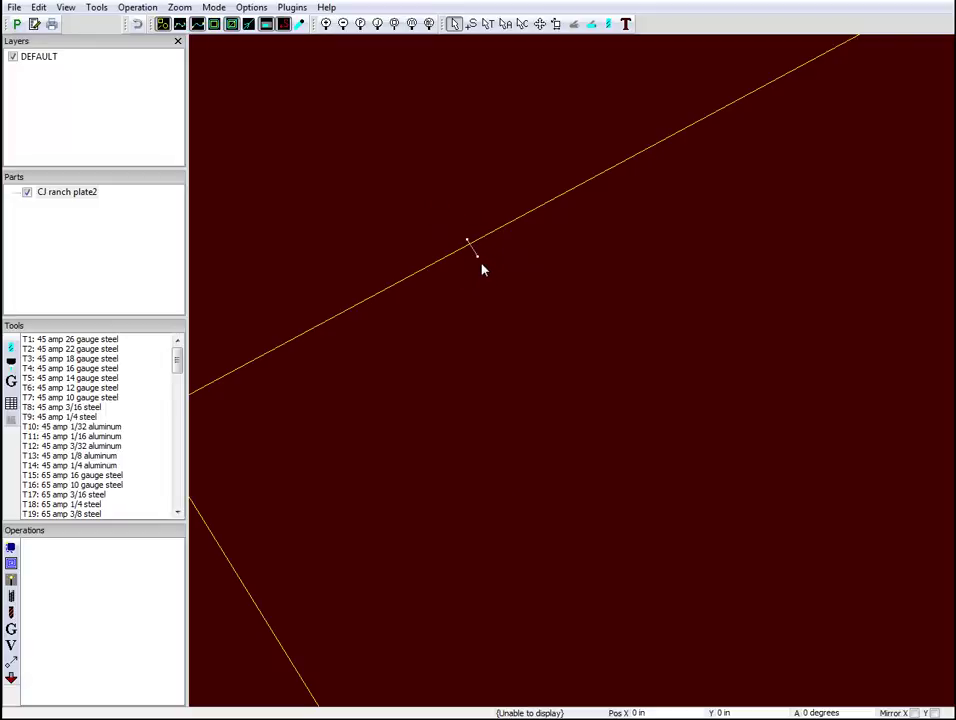
scroll(500, 287, "down", 3)
scroll(500, 287, "up", 1)
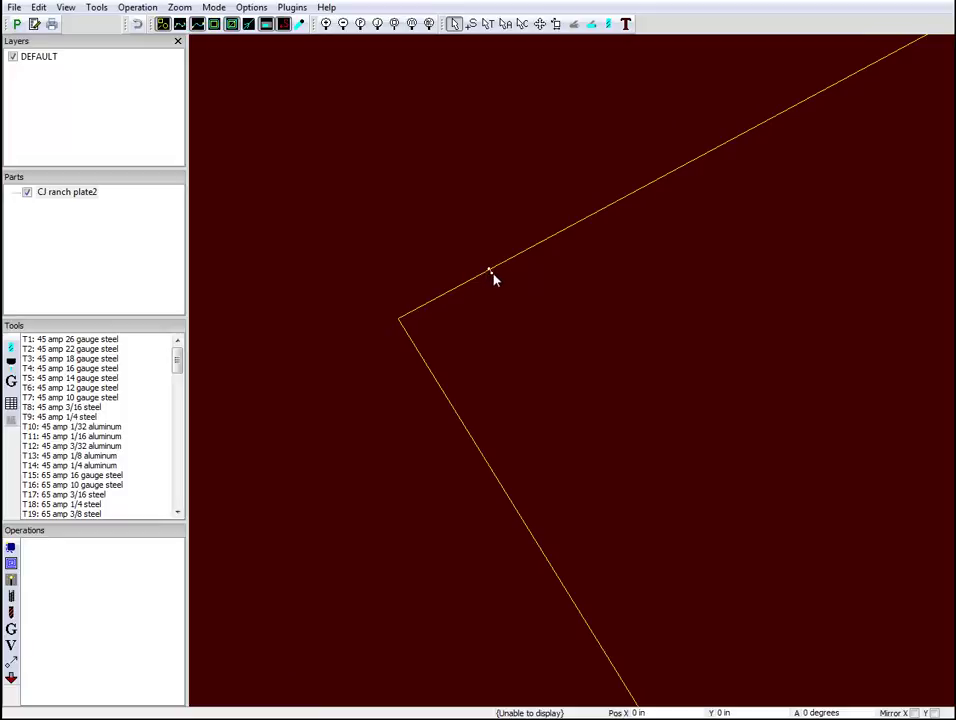
key("Left")
scroll(566, 343, "down", 3)
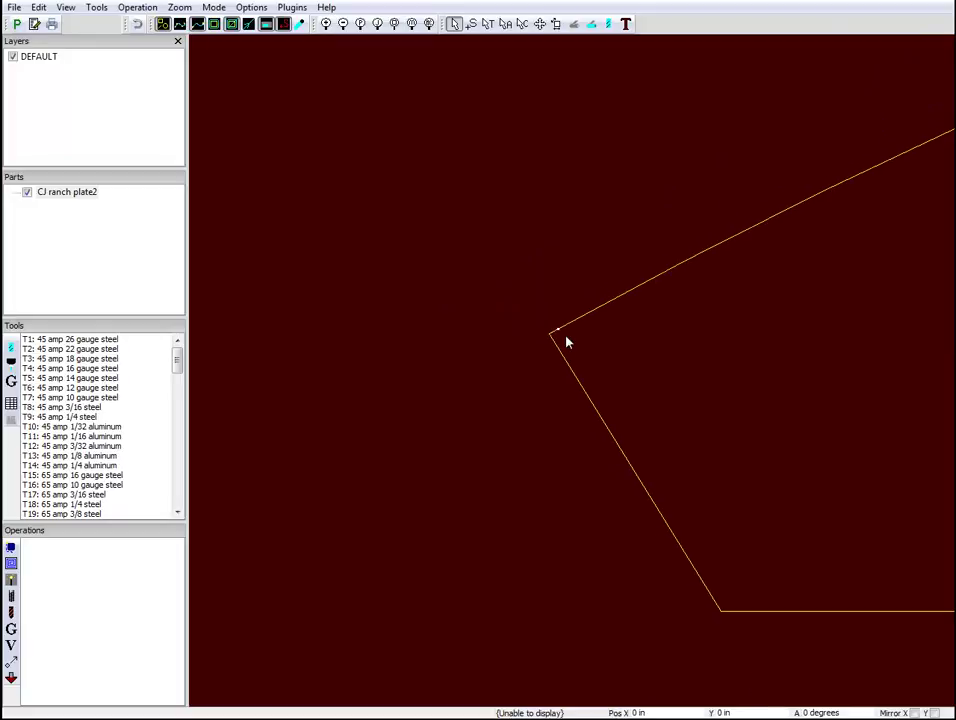
scroll(770, 375, "up", 1)
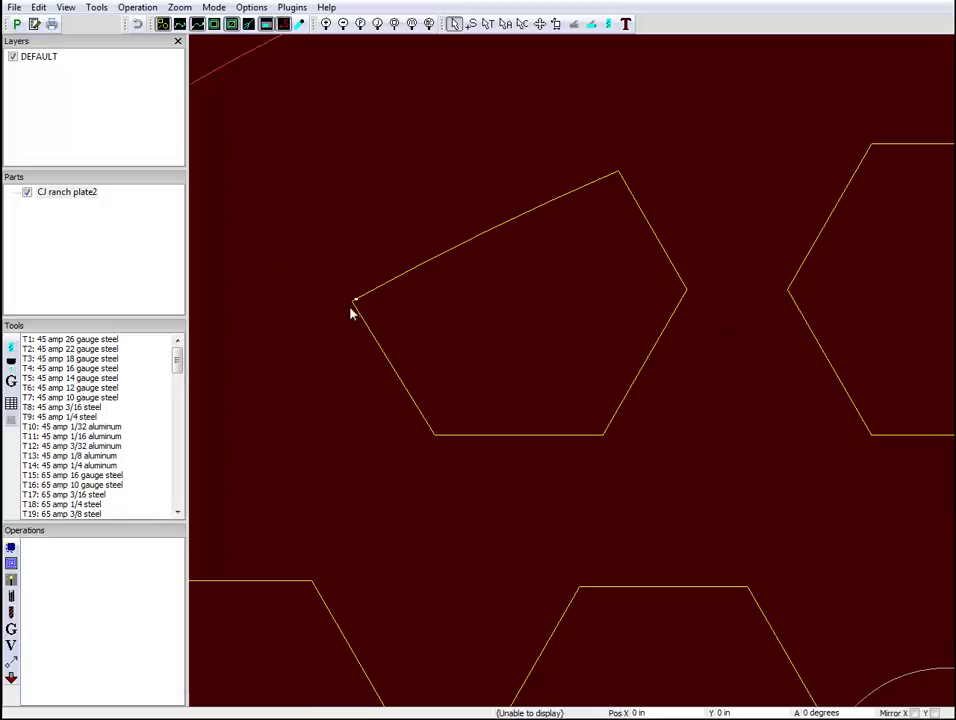
scroll(448, 361, "down", 3)
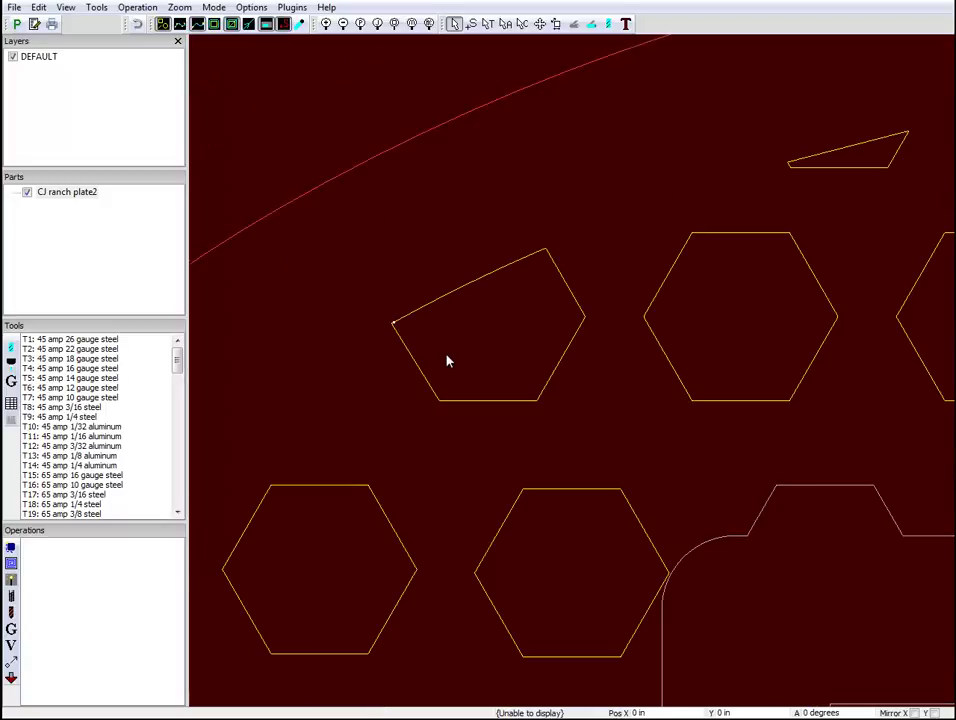
Create a jet cutting operation with Outside Offset on the DEFAULT layer using tool T18: 65 amp 1/4 steel.
left_click(11, 580)
left_click(565, 271)
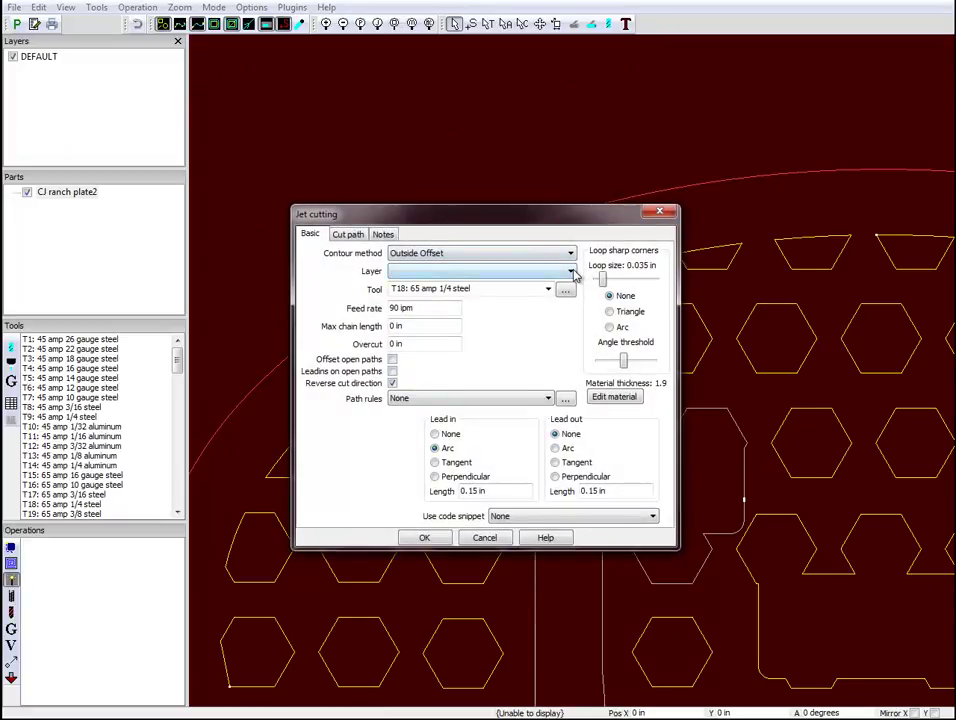
left_click(410, 283)
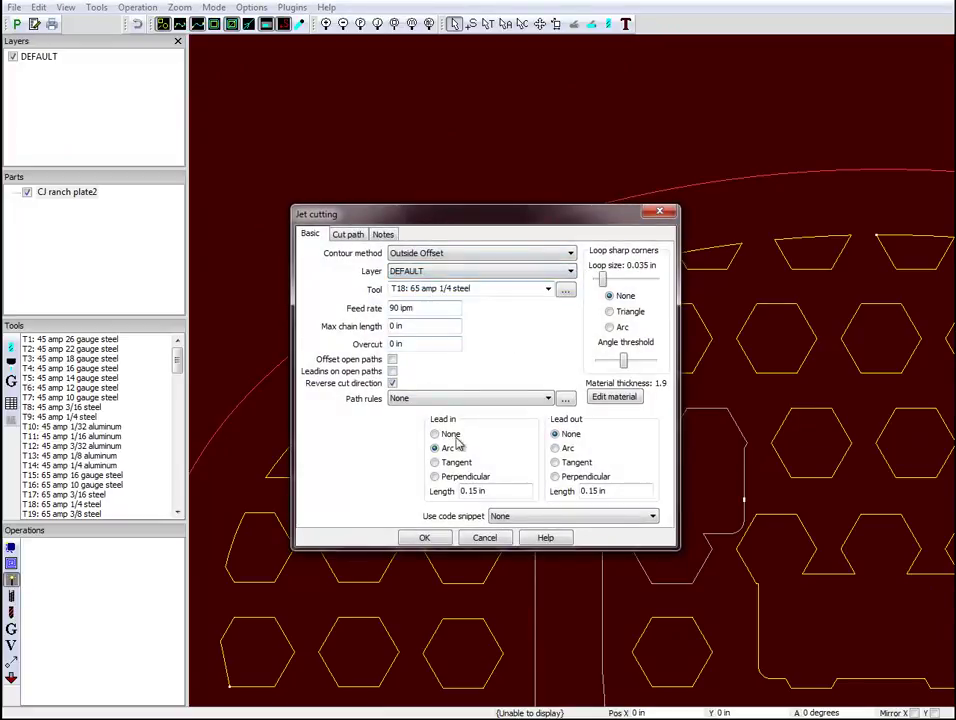
left_click(437, 537)
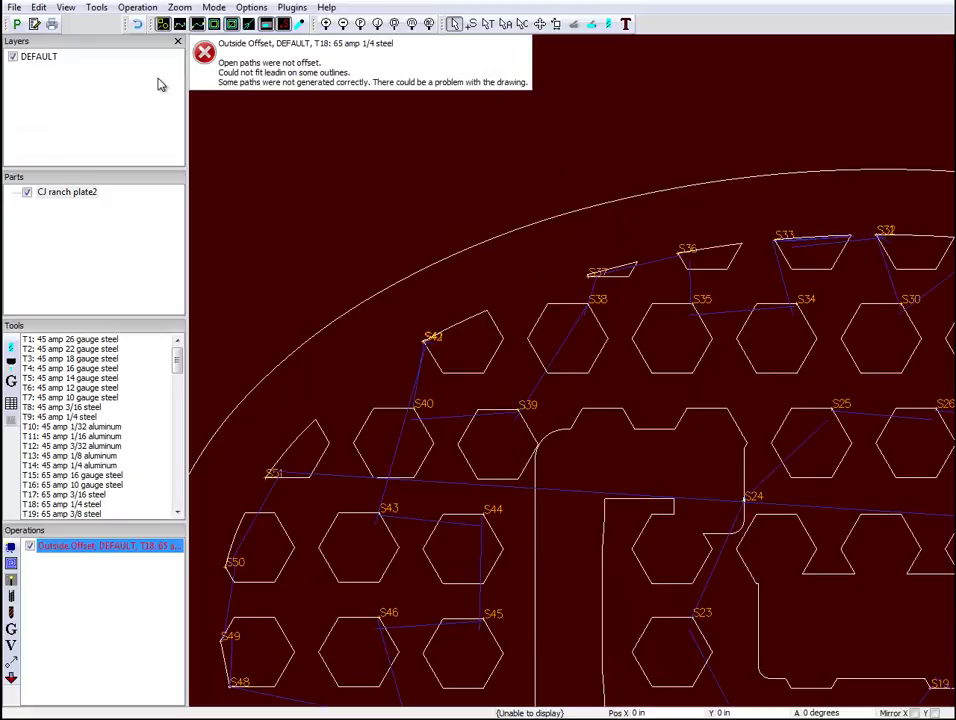
Display the tool paths and examine the cuts starting at the corner of the clipped hexagon in the plate's upper-left area.
left_click(66, 7)
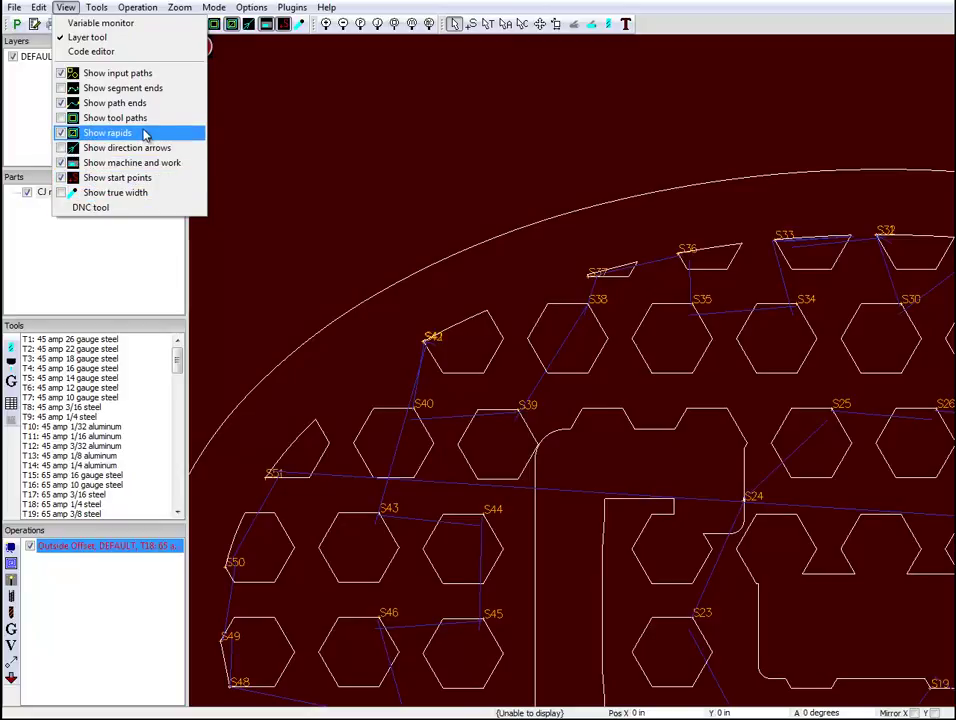
left_click(60, 118)
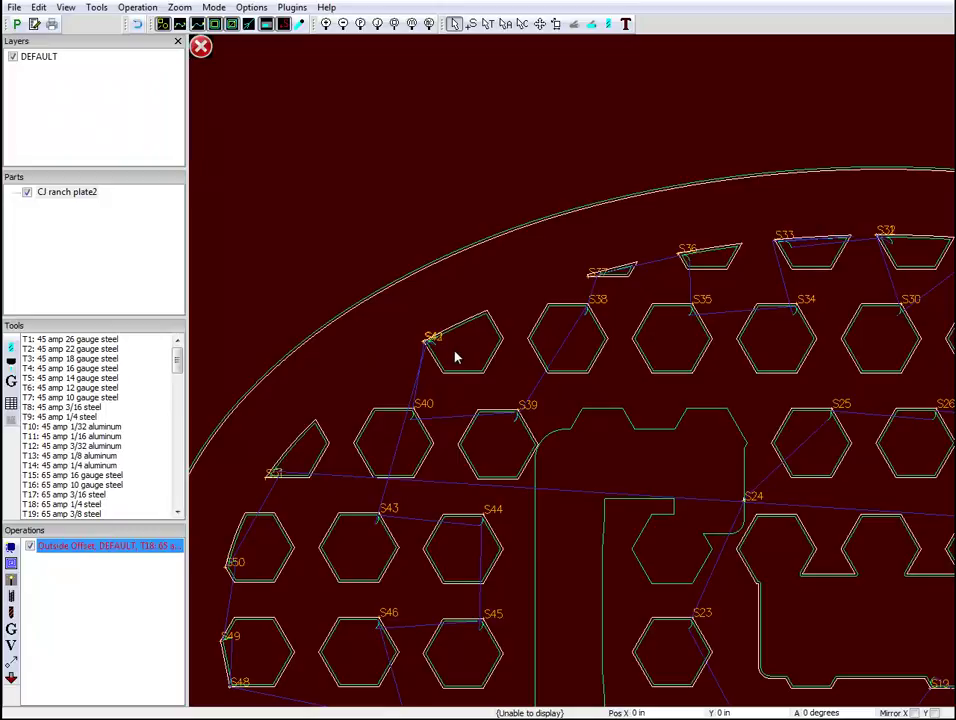
scroll(447, 355, "up", 10)
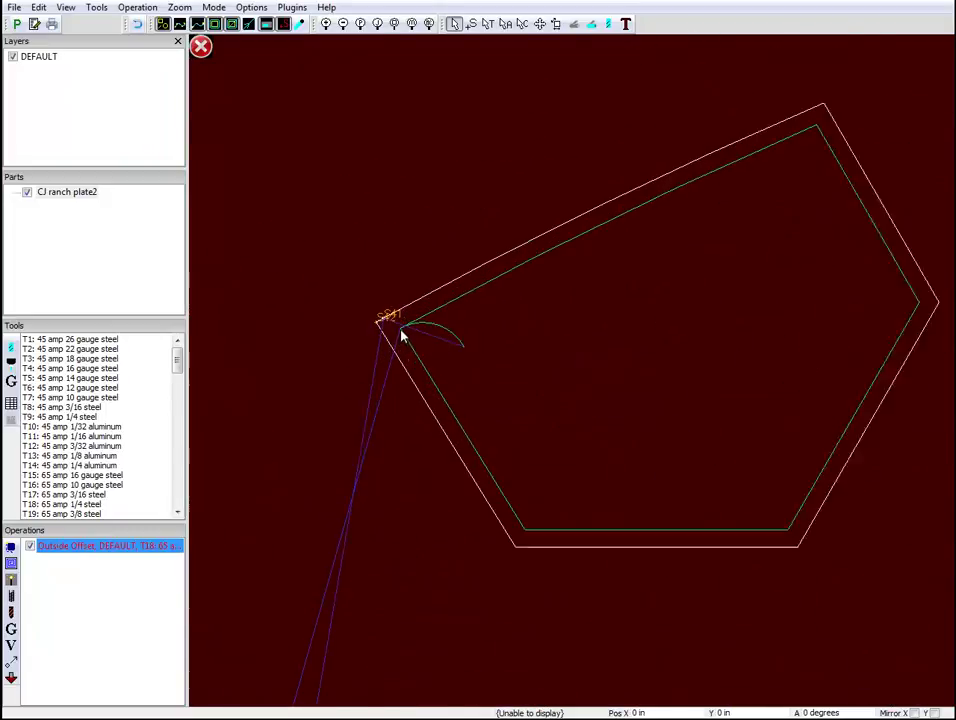
scroll(386, 330, "up", 6)
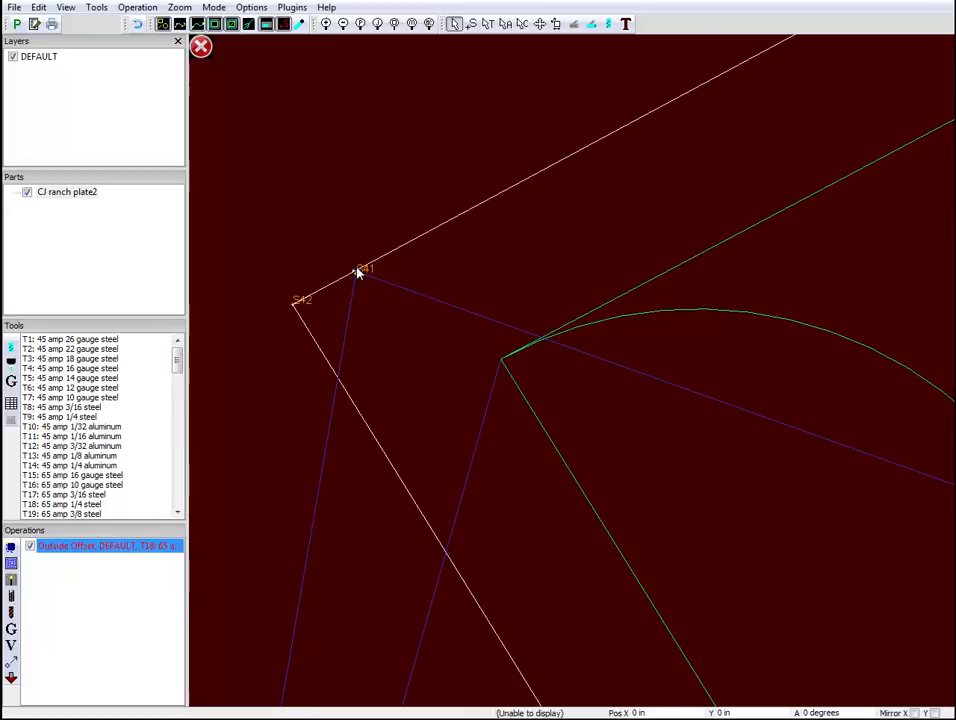
scroll(358, 272, "up", 3)
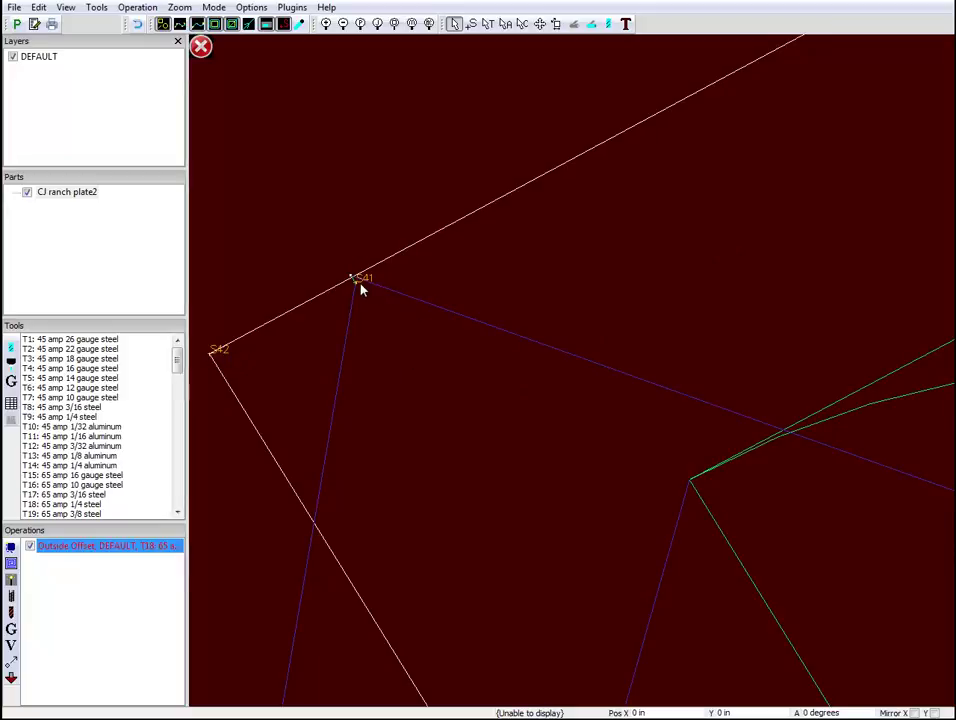
scroll(355, 284, "up", 3)
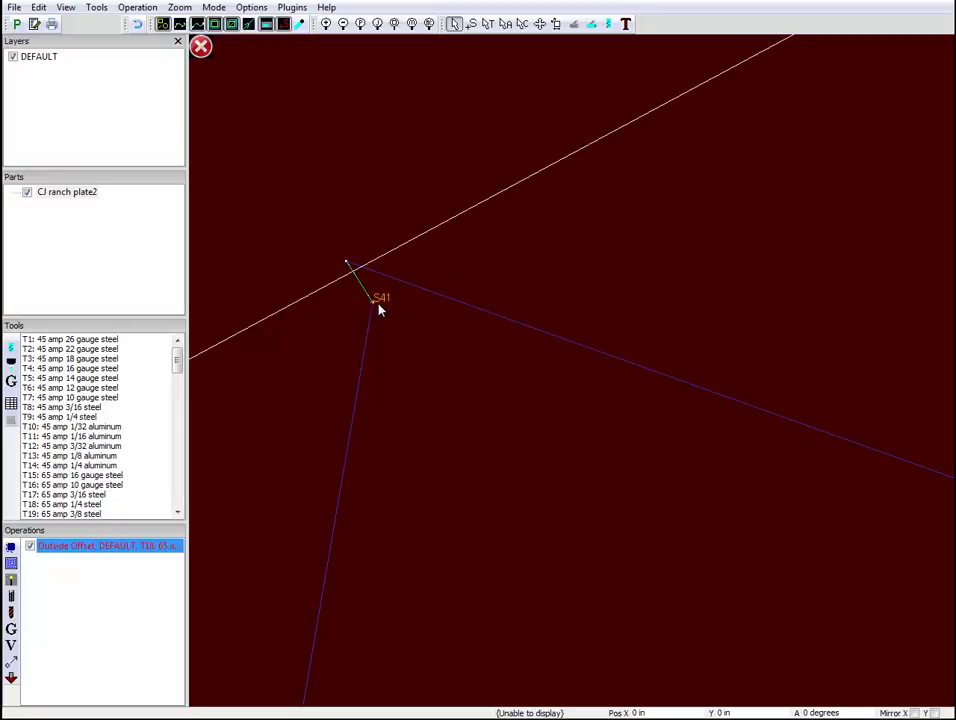
scroll(447, 405, "down", 4)
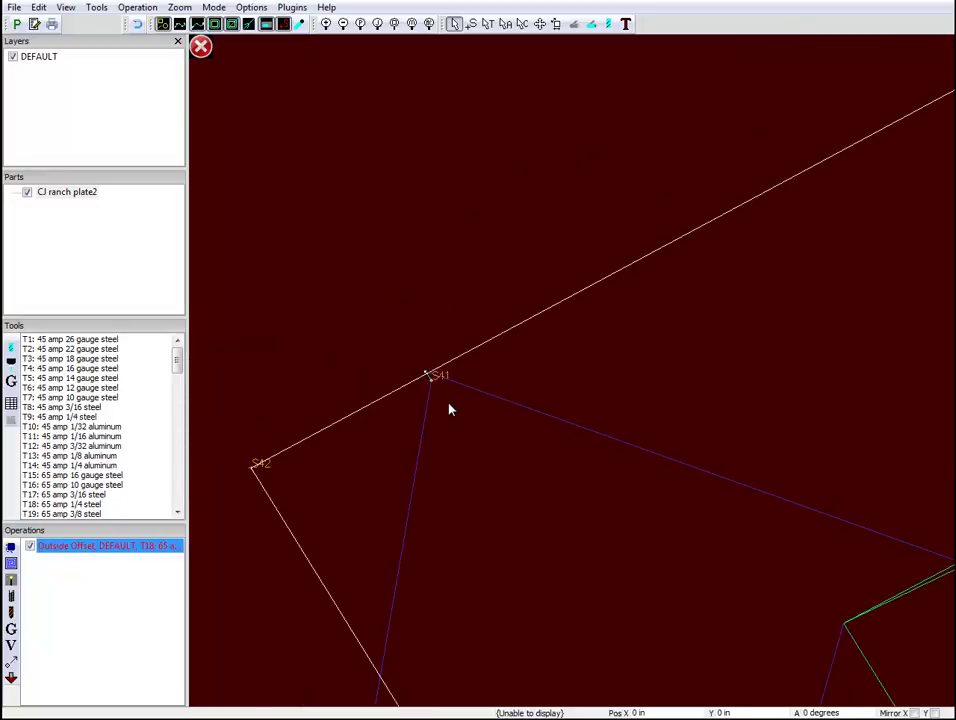
scroll(449, 408, "down", 1)
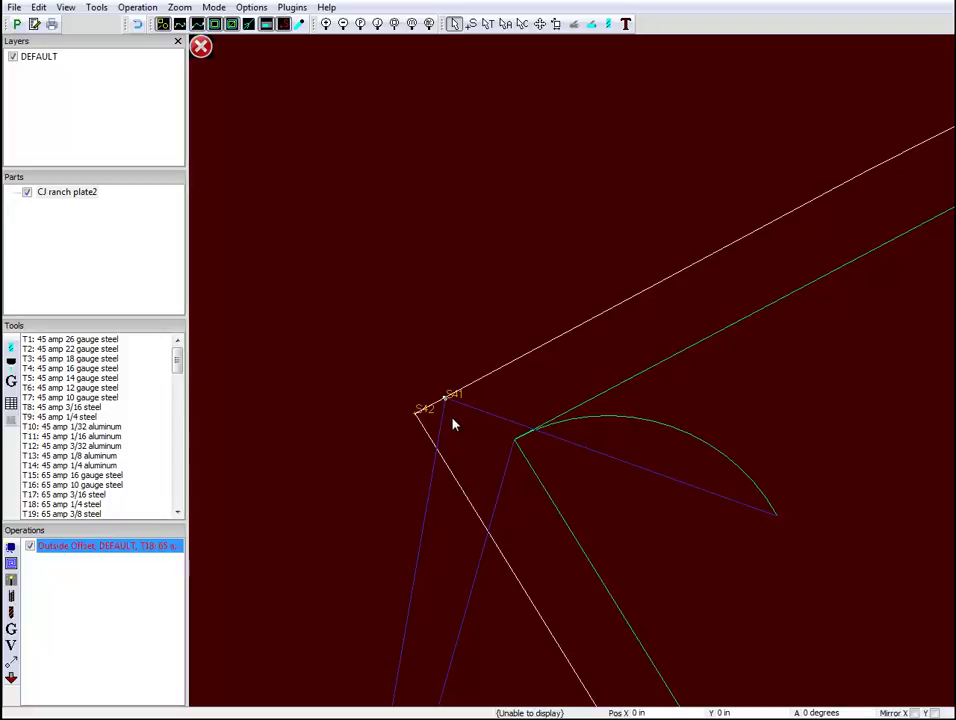
scroll(452, 423, "down", 3)
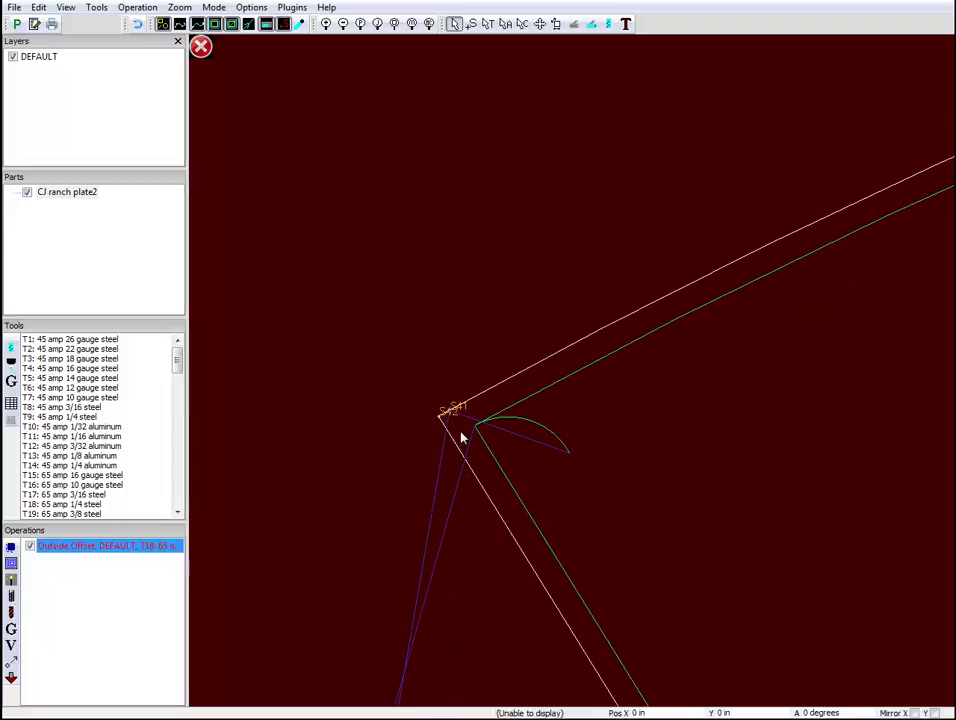
scroll(463, 435, "down", 5)
scroll(463, 435, "down", 2)
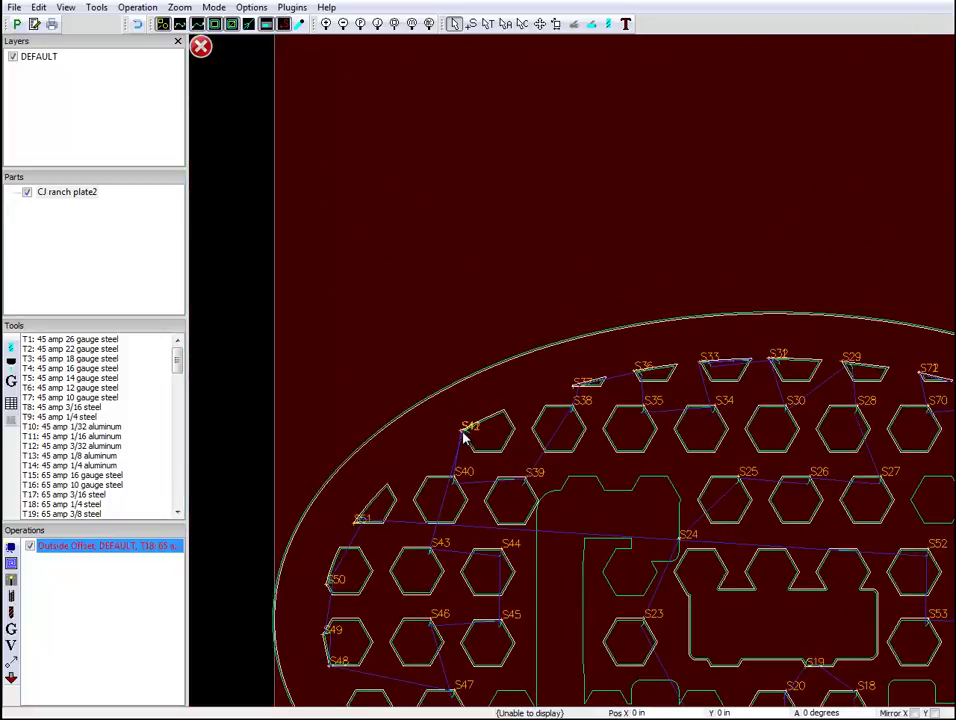
scroll(463, 435, "down", 2)
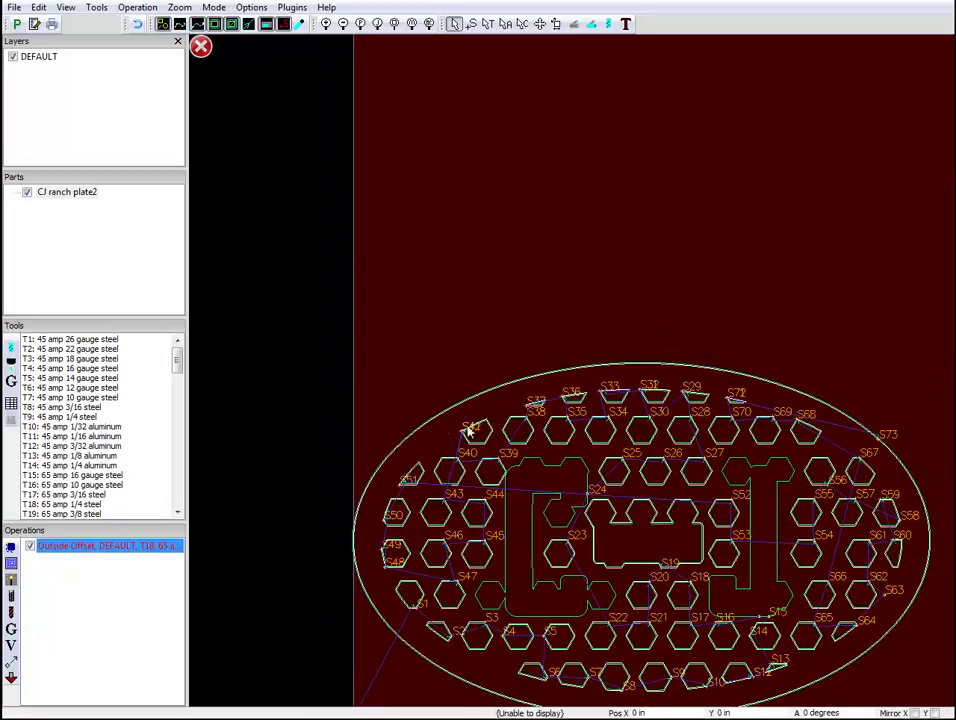
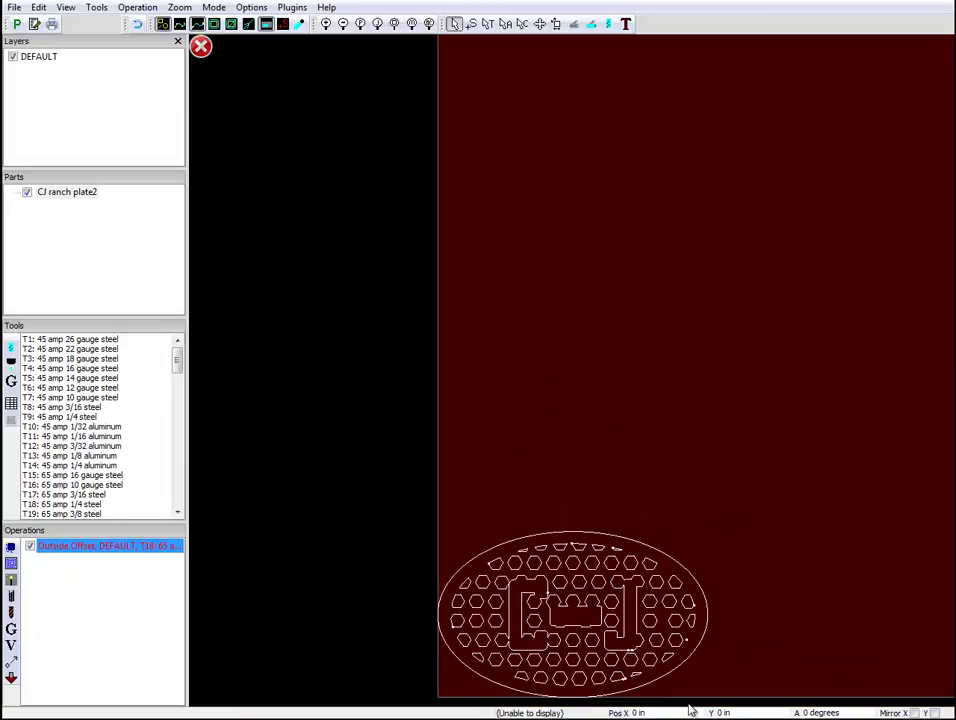
Delete the Outside Offset cutting operation from the job.
scroll(684, 694, "up", 3)
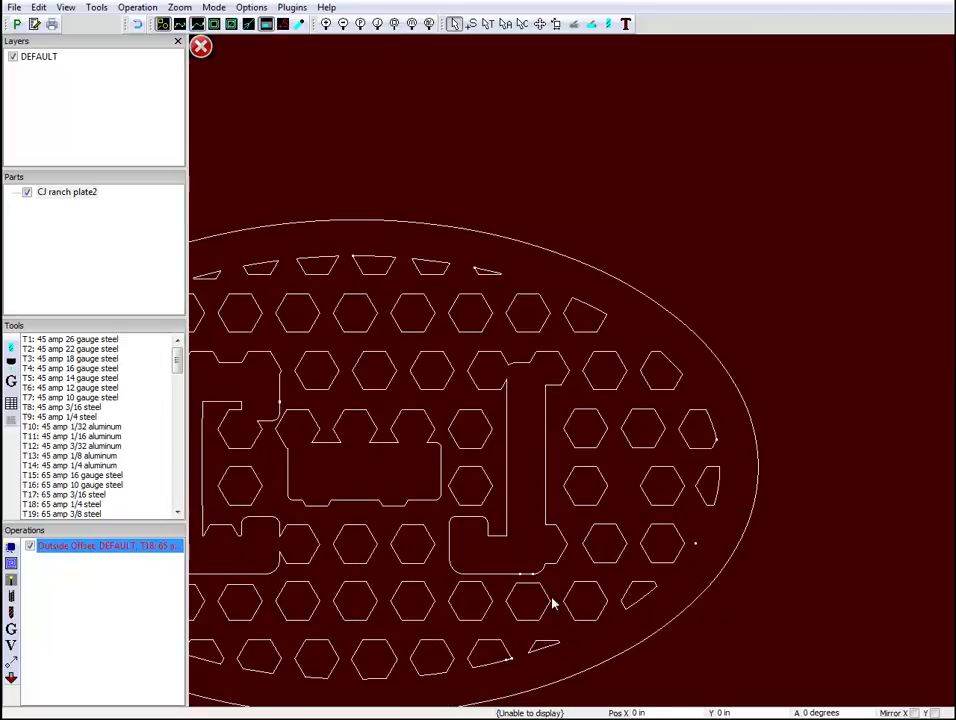
scroll(532, 577, "up", 5)
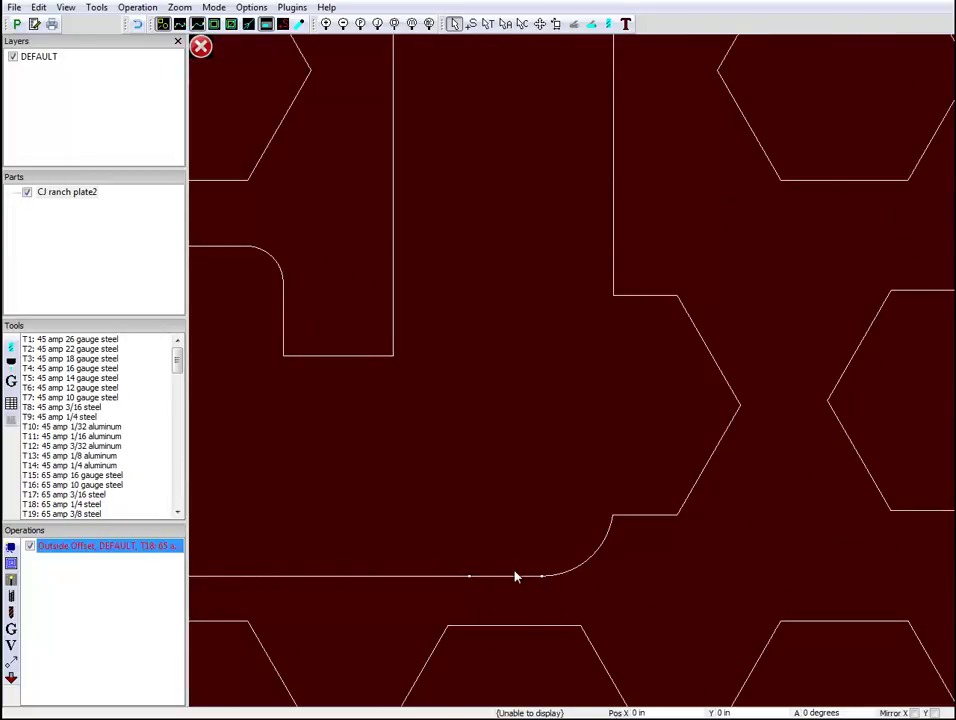
right_click(148, 552)
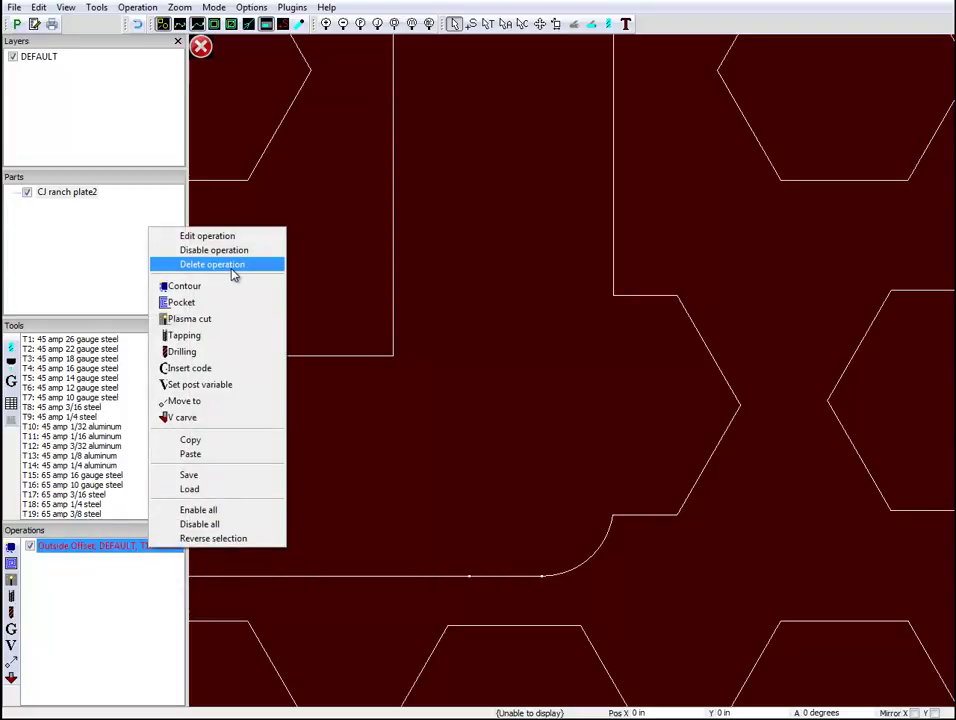
left_click(232, 266)
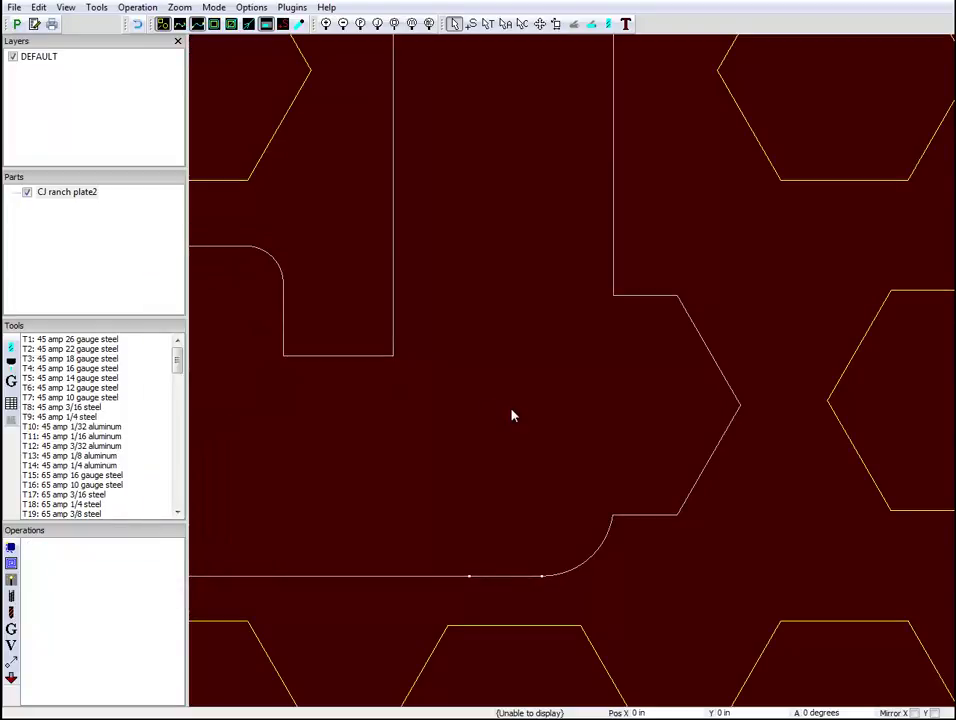
Examine the path ends on the letter J's lower edge and the isolated segment near the plate's outer right rim.
scroll(512, 578, "up", 2)
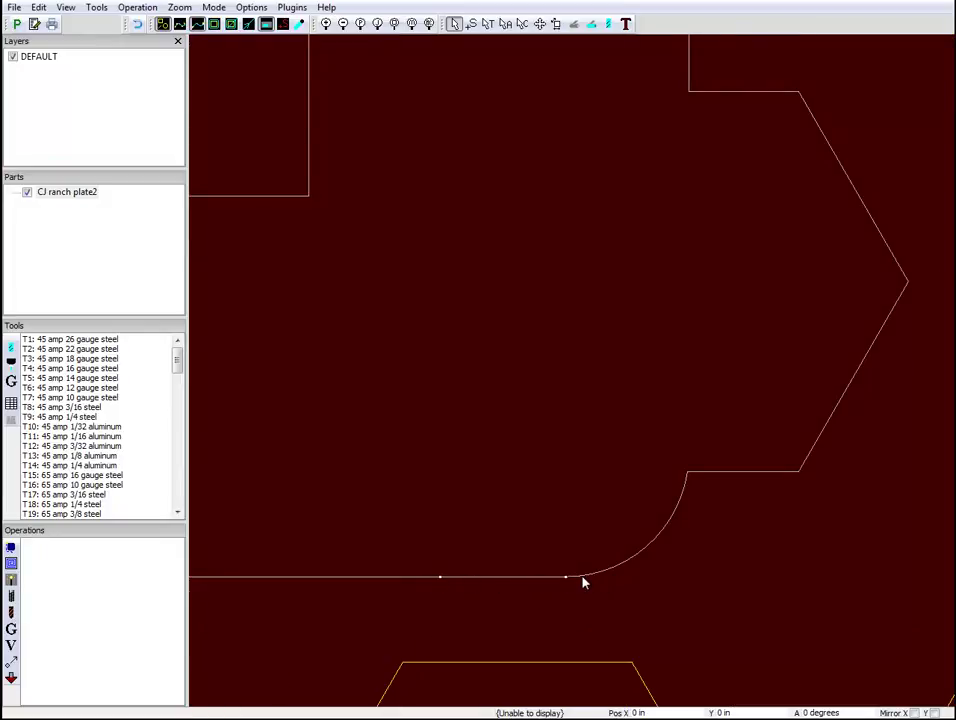
scroll(573, 581, "up", 2)
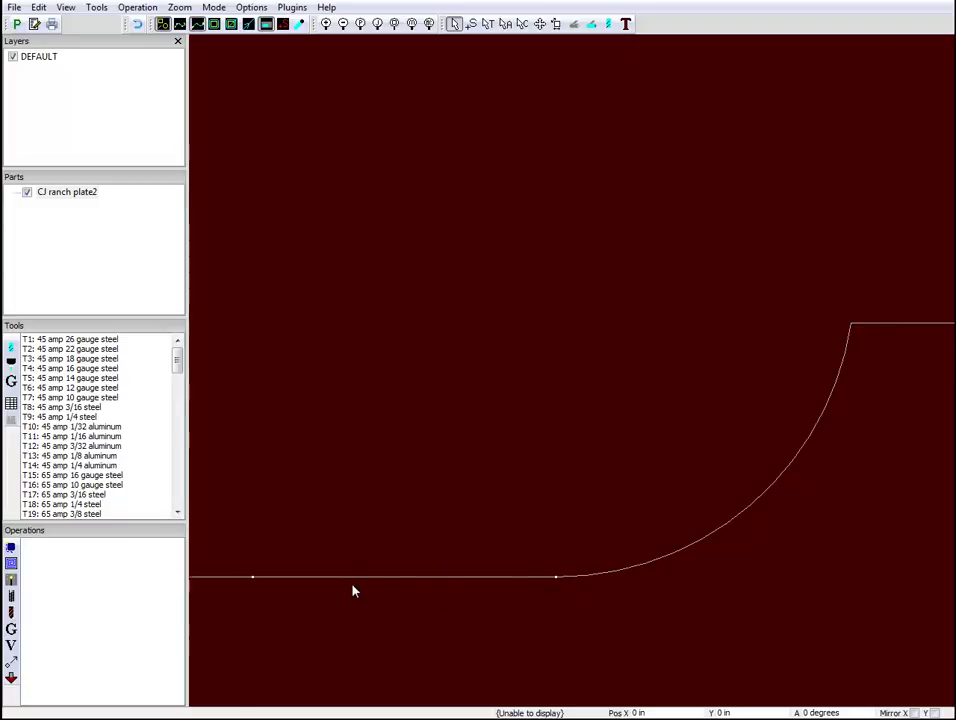
scroll(354, 589, "down", 1)
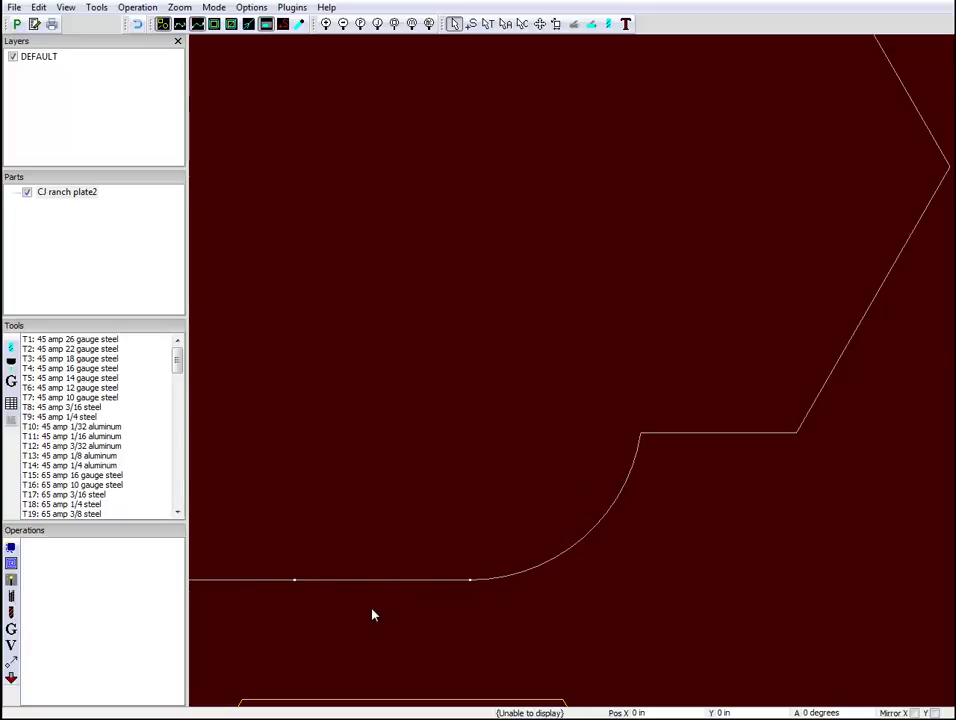
scroll(371, 614, "down", 5)
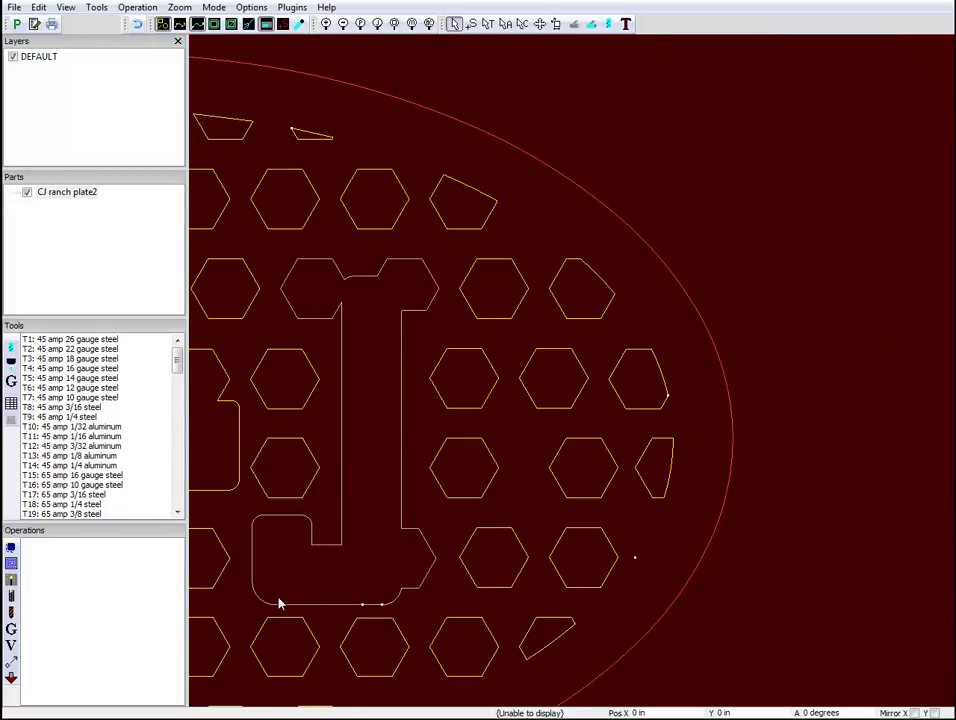
scroll(636, 559, "up", 8)
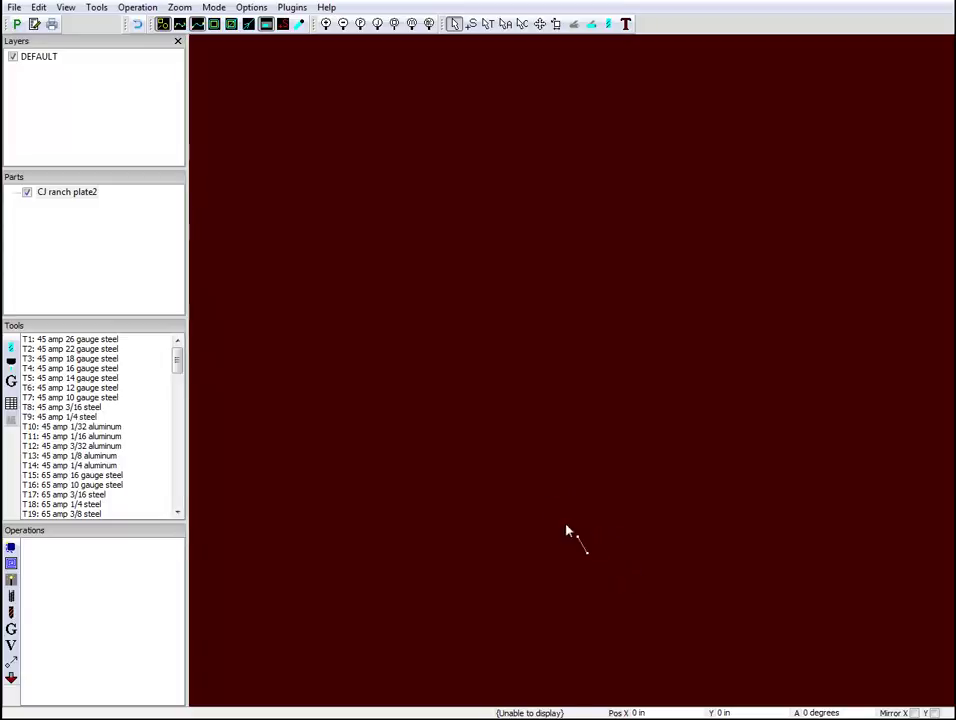
scroll(592, 596, "down", 6)
scroll(592, 596, "down", 6)
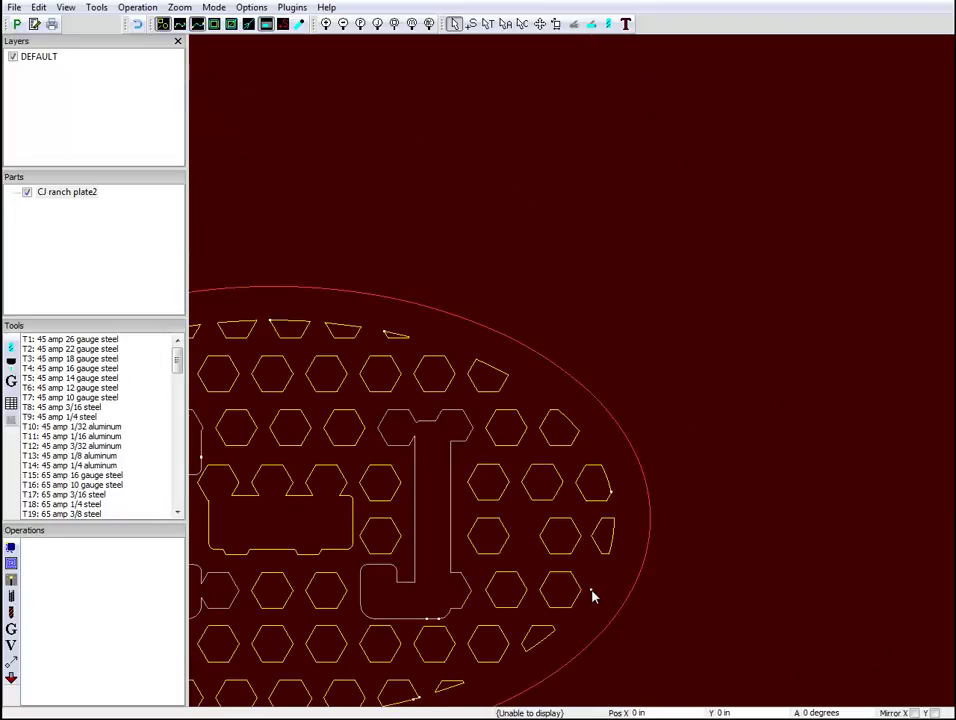
scroll(527, 666, "up", 8)
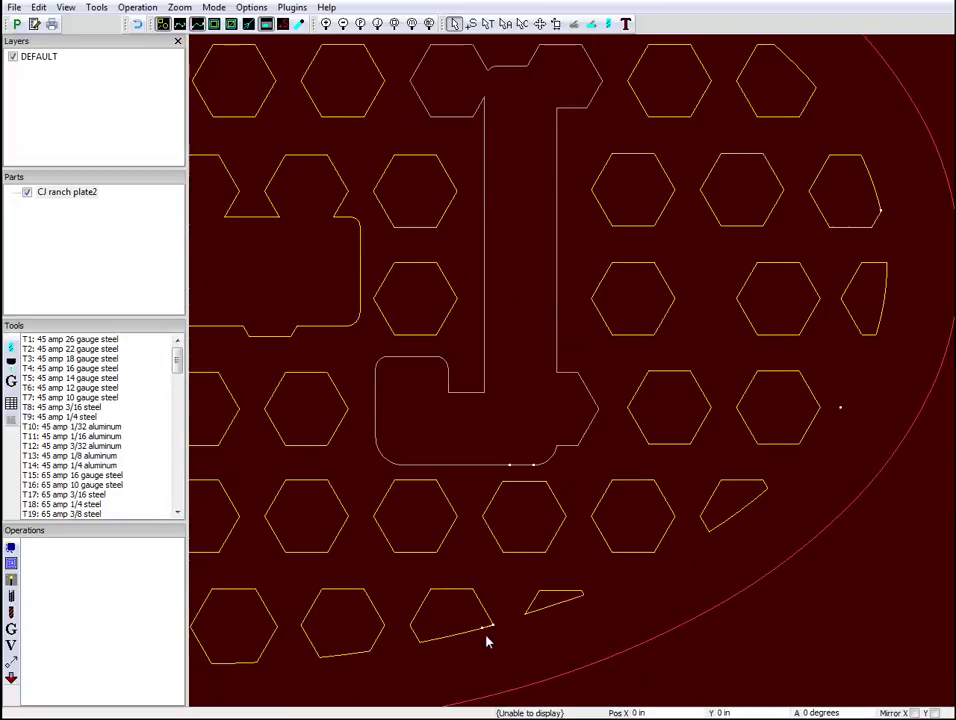
scroll(499, 636, "down", 8)
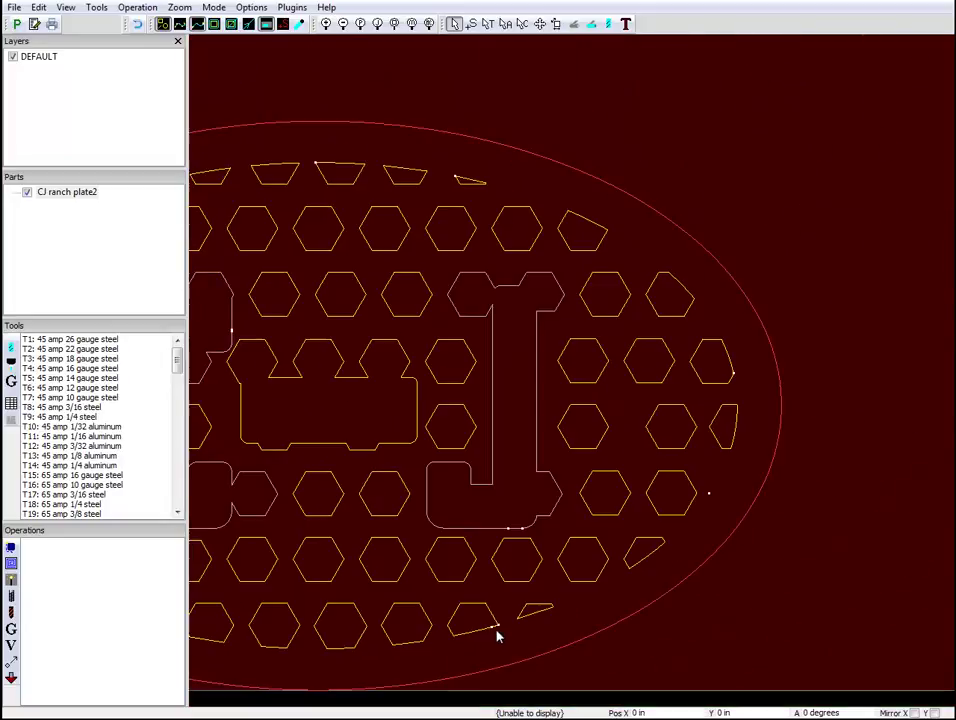
Examine the path ends on the vertical edge of the letter C's upper arm.
scroll(363, 522, "up", 10)
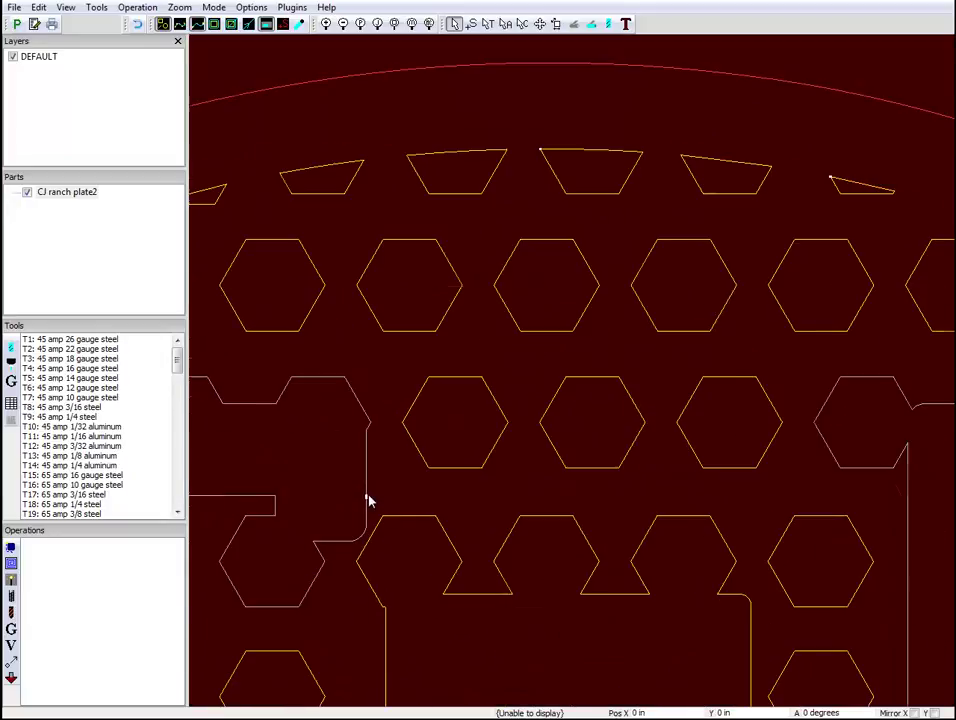
scroll(362, 485, "up", 5)
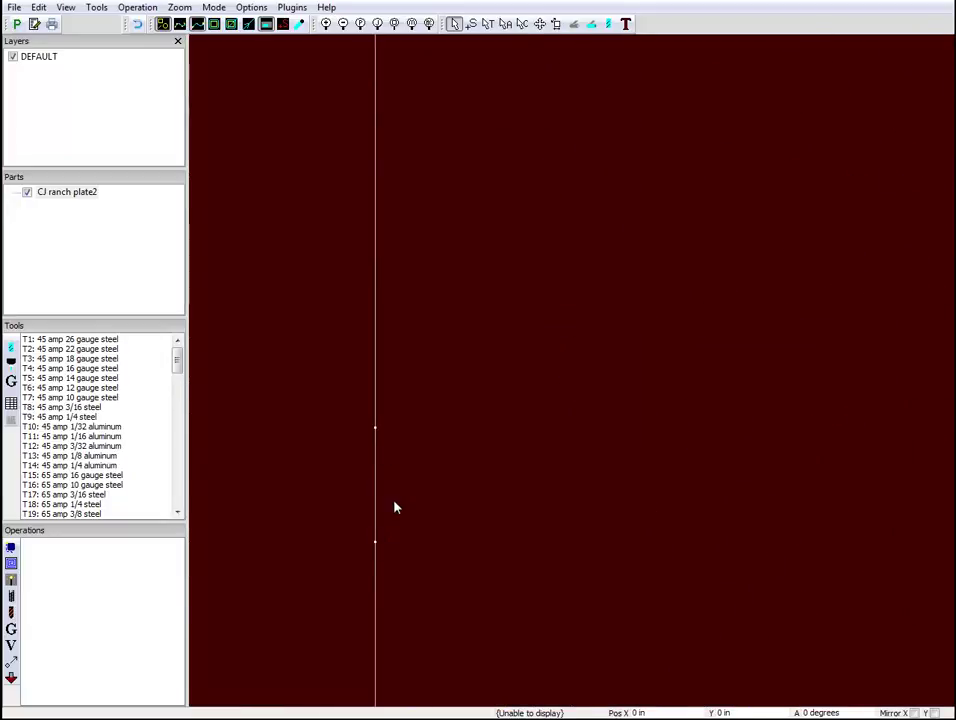
scroll(395, 507, "down", 5)
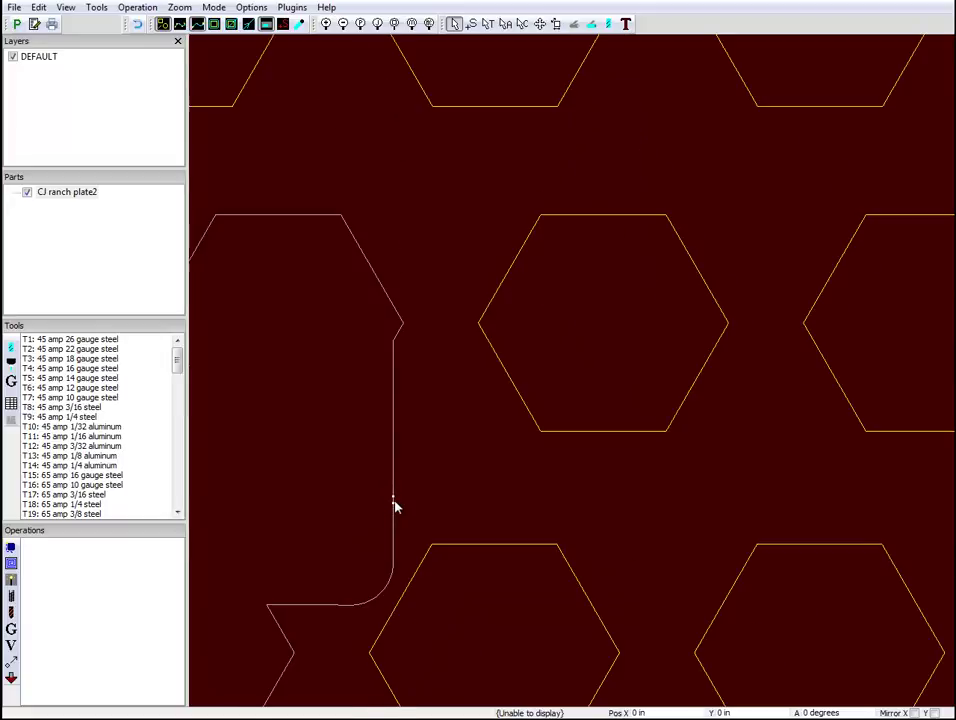
scroll(395, 507, "down", 8)
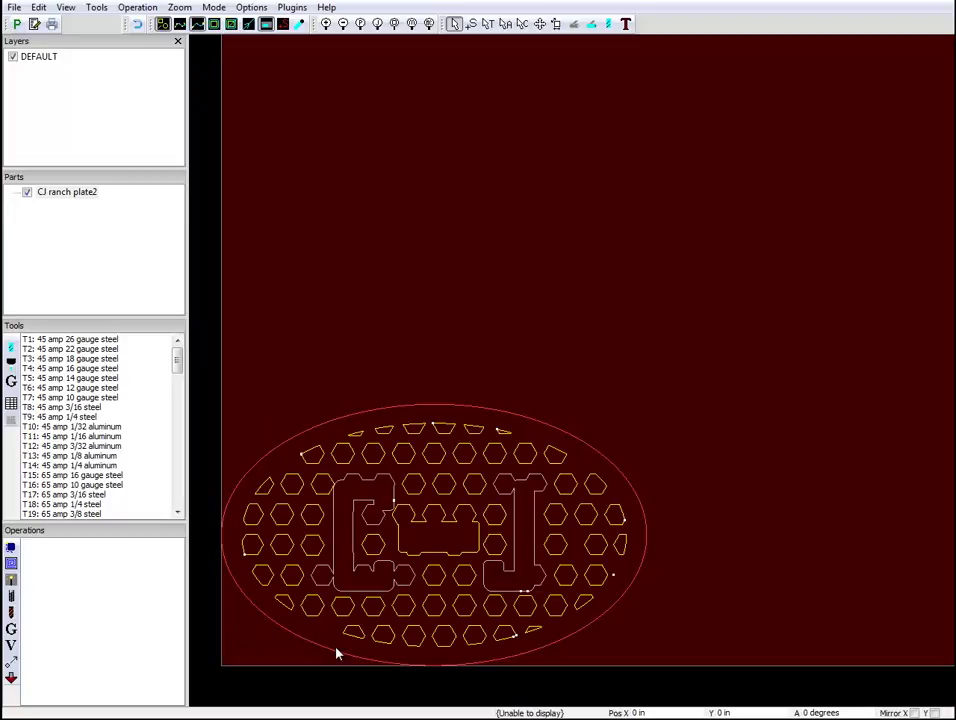
Examine the path ends at the corners of the middle and far-right clipped hexagons in the plate's top row.
scroll(432, 437, "up", 8)
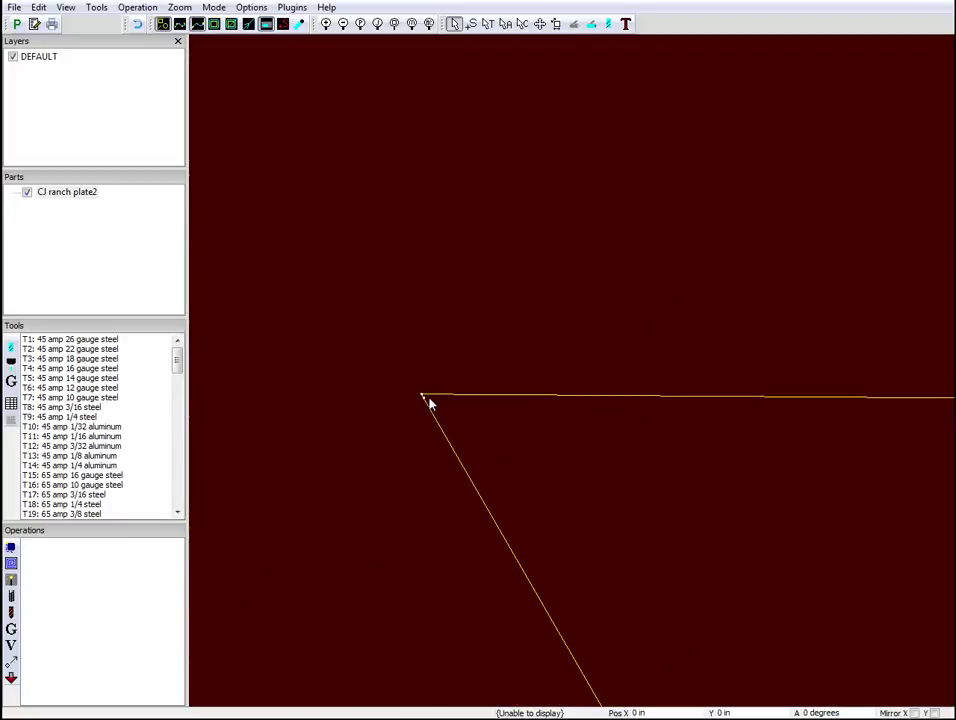
scroll(429, 401, "up", 3)
scroll(414, 402, "up", 4)
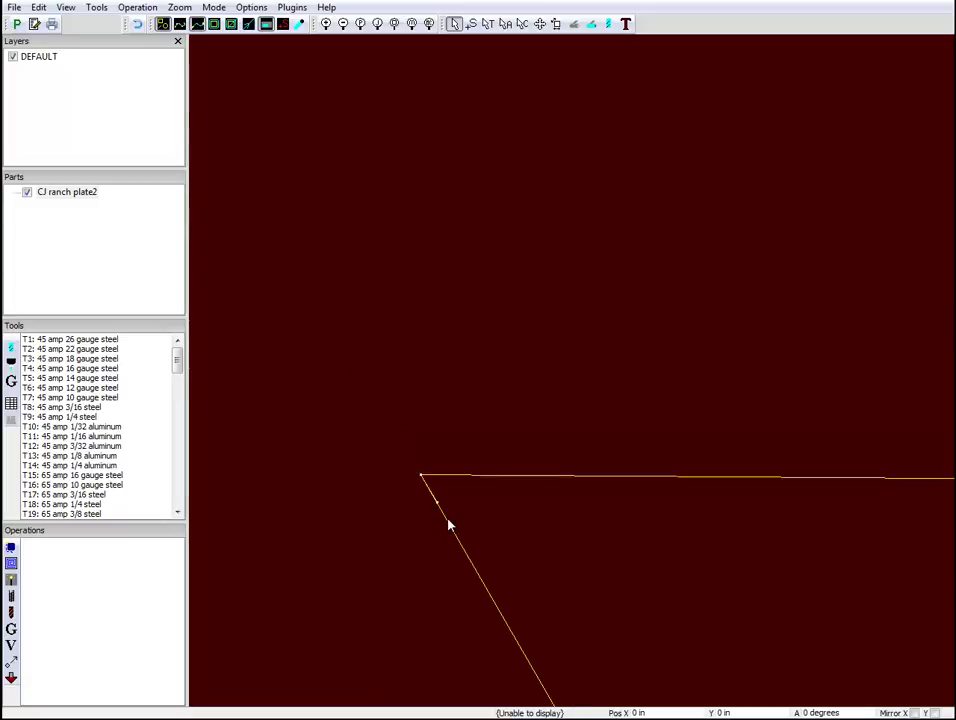
scroll(448, 521, "down", 6)
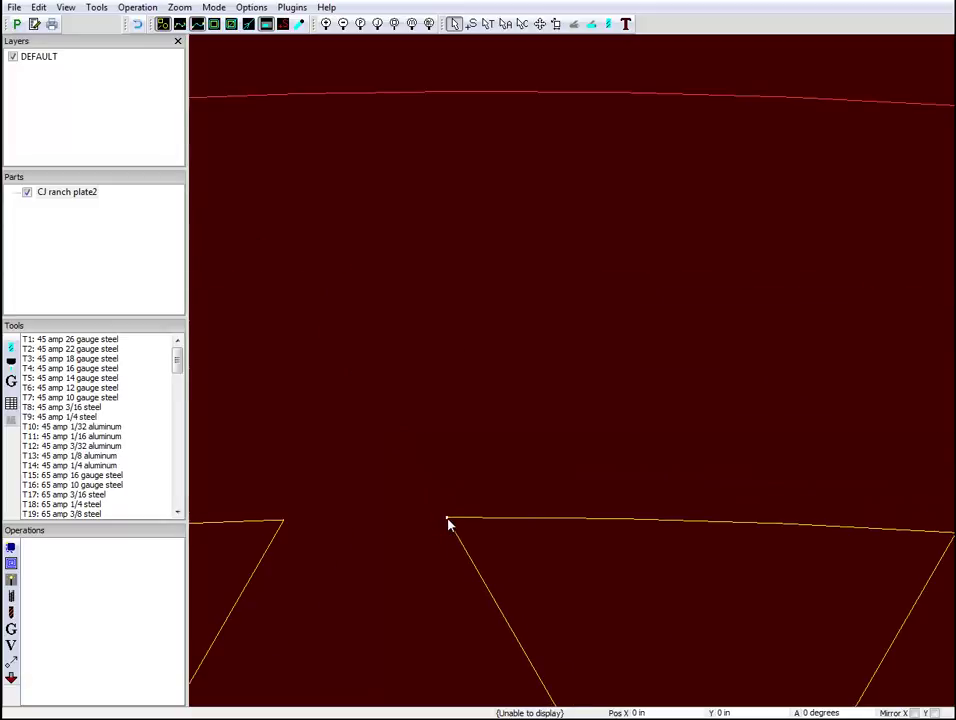
scroll(822, 567, "up", 5)
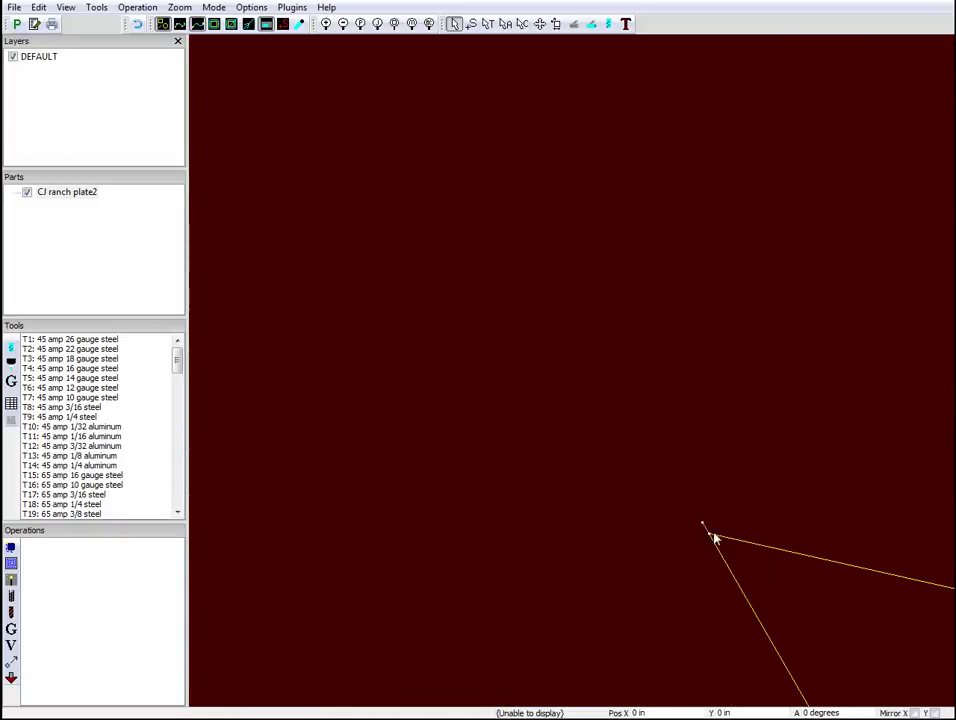
scroll(735, 566, "down", 5)
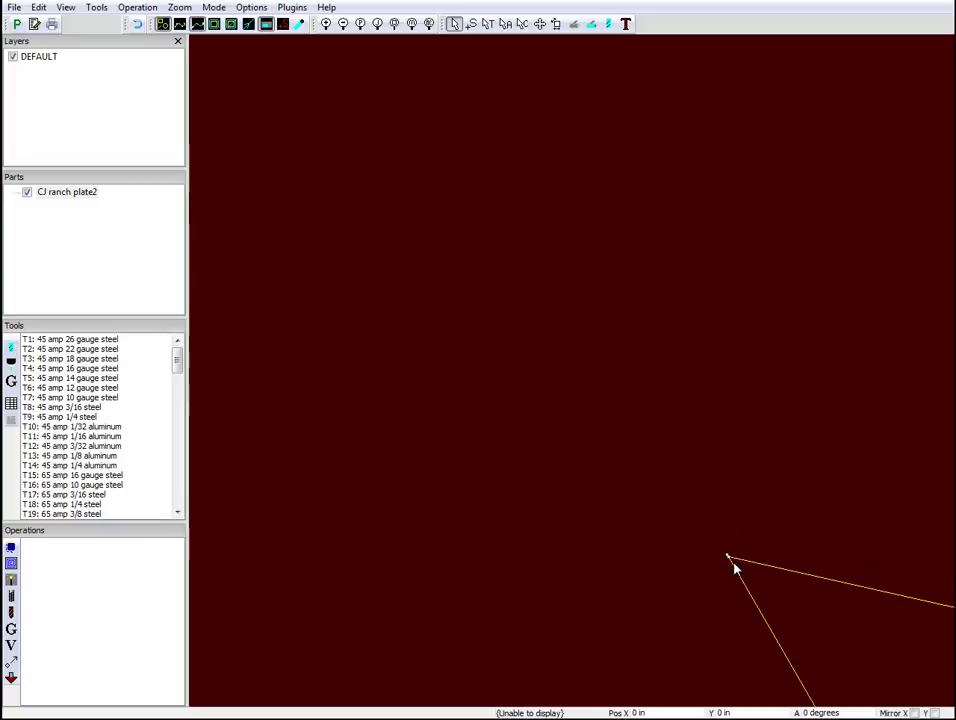
scroll(735, 569, "down", 5)
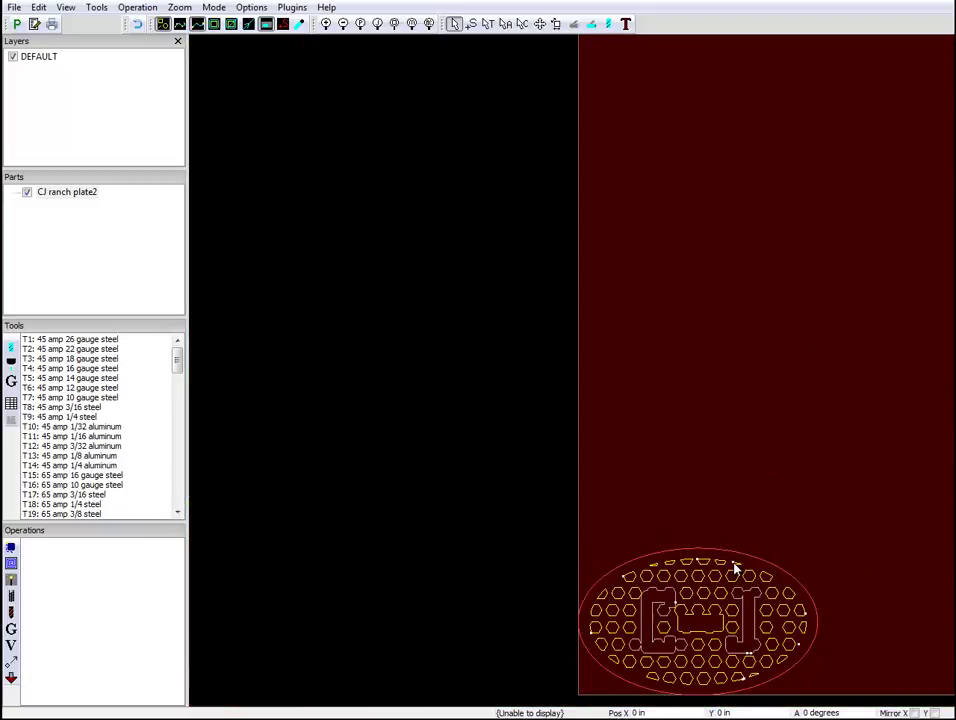
scroll(793, 702, "up", 2)
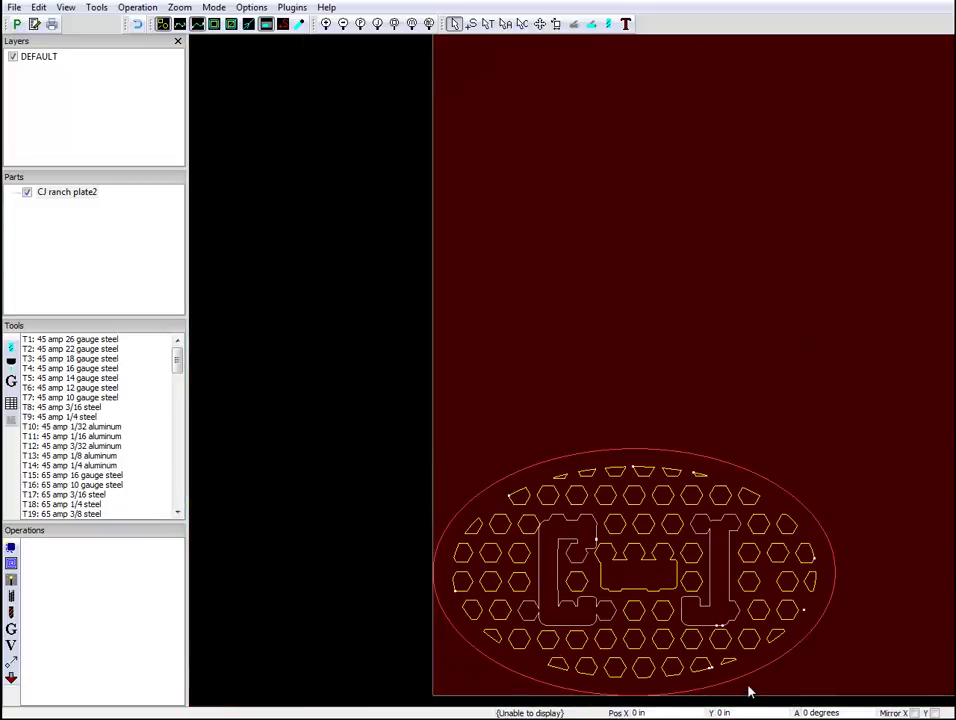
scroll(750, 691, "up", 2)
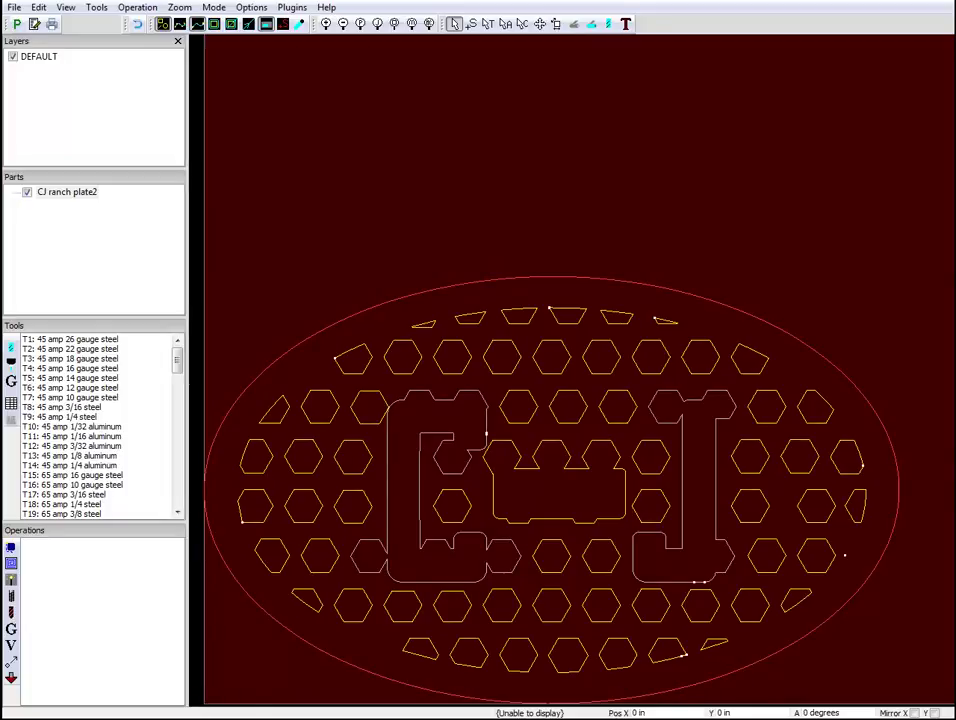
Switch to the CAD drawing and cut away the short stray line past the corner of the top row's far-right clipped hexagon.
key("alt+Tab")
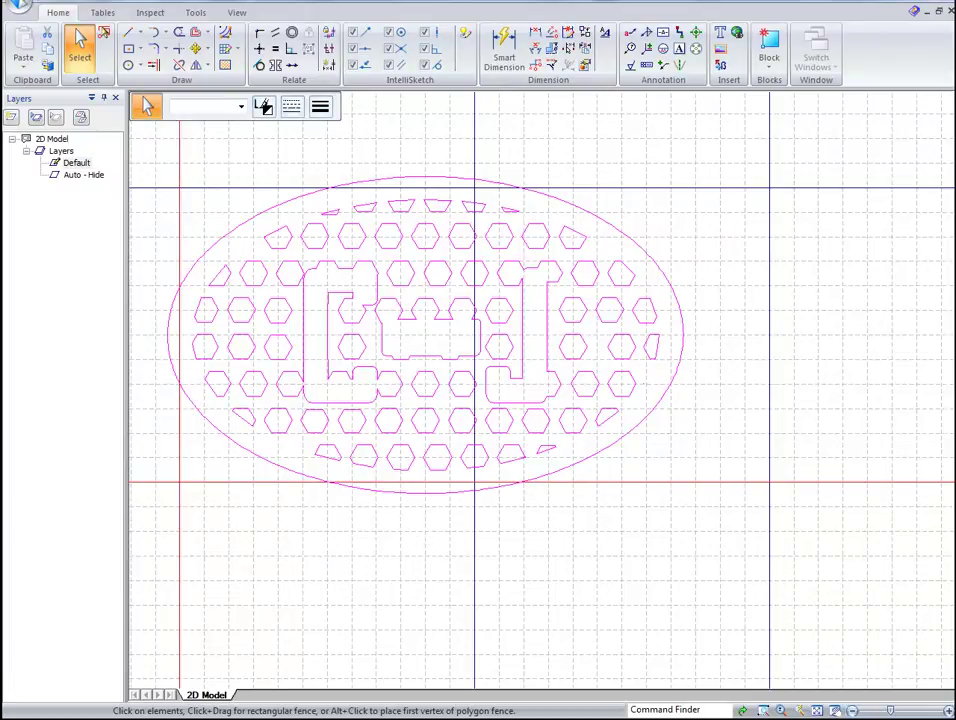
key("alt+Tab")
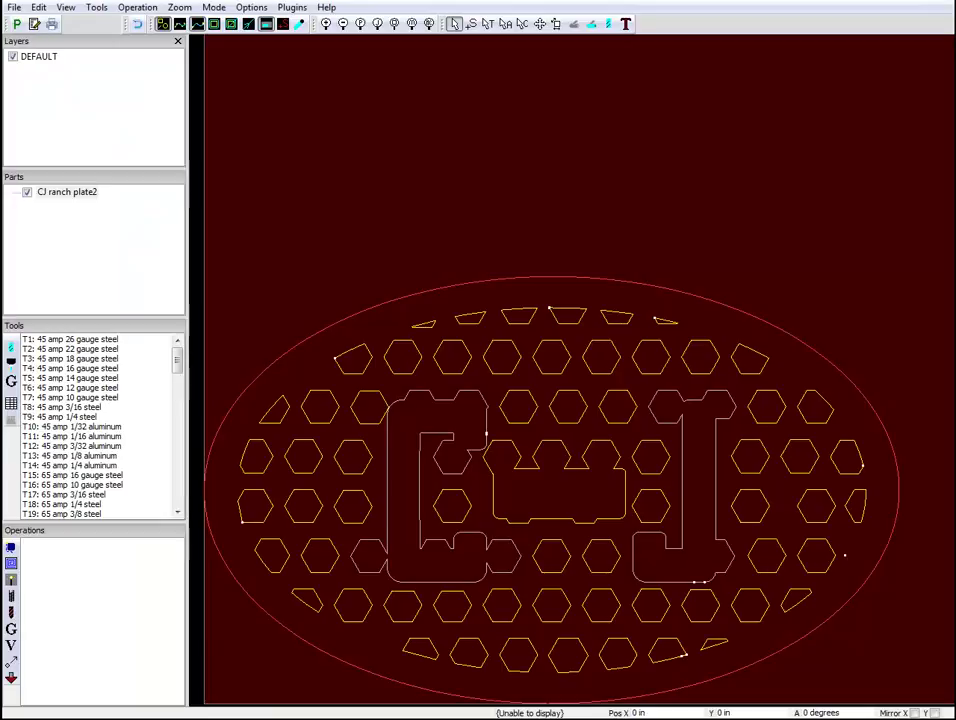
key("alt+Tab")
scroll(508, 209, "up", 12)
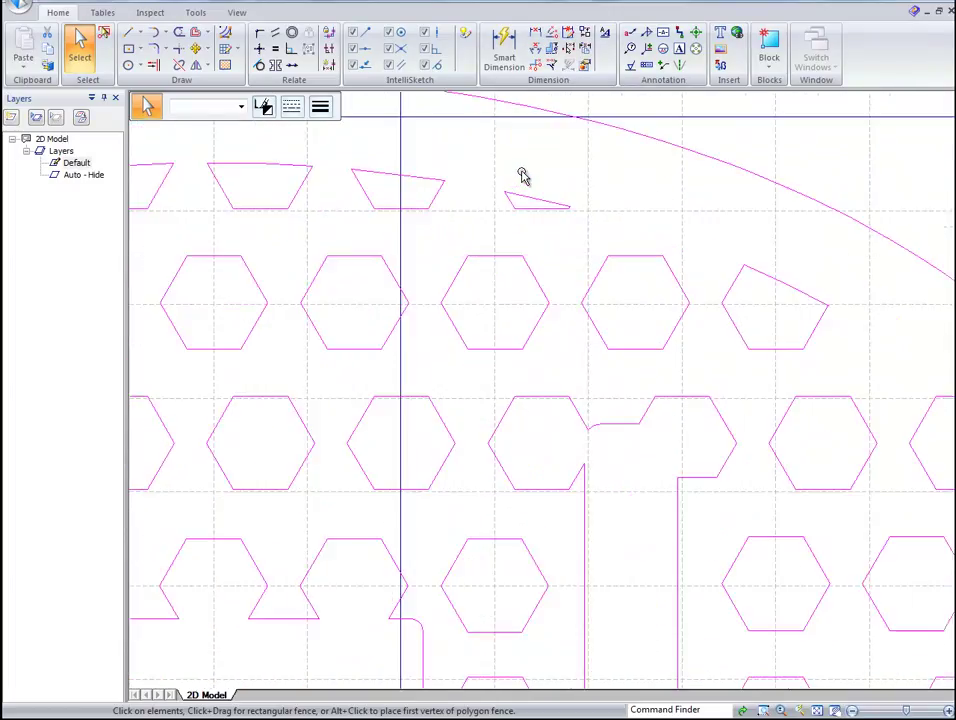
scroll(480, 208, "up", 8)
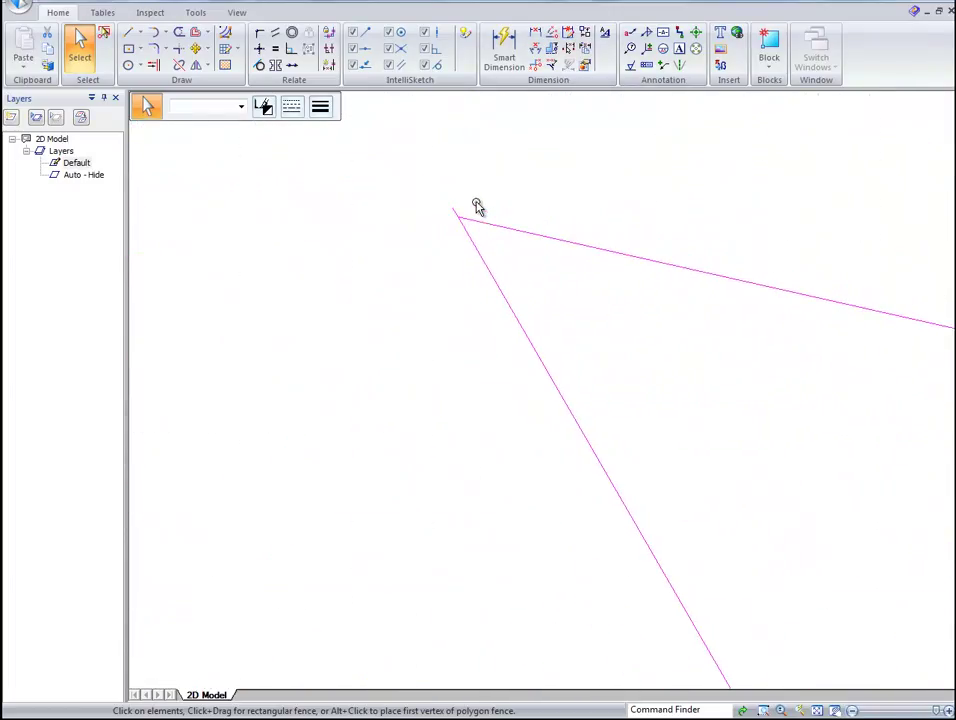
left_click(180, 34)
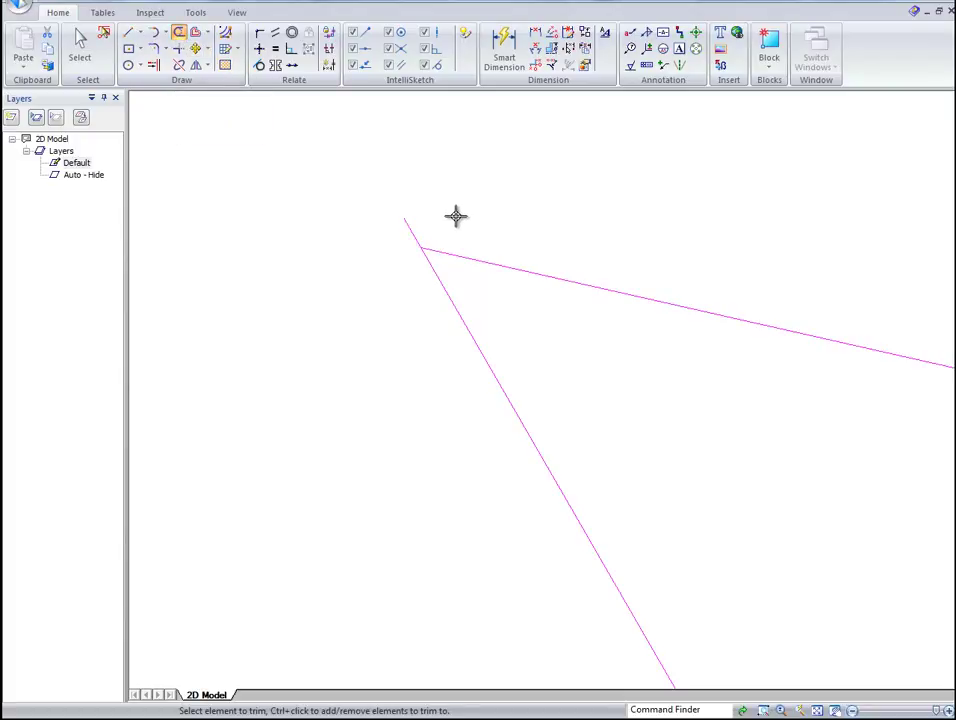
left_click(409, 228)
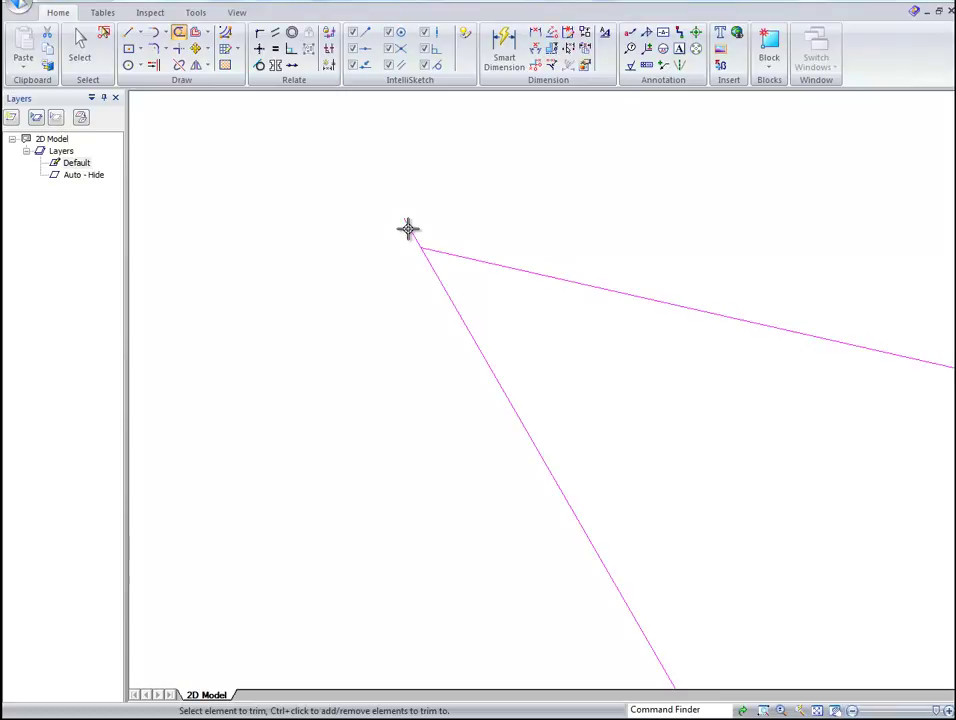
left_click(79, 45)
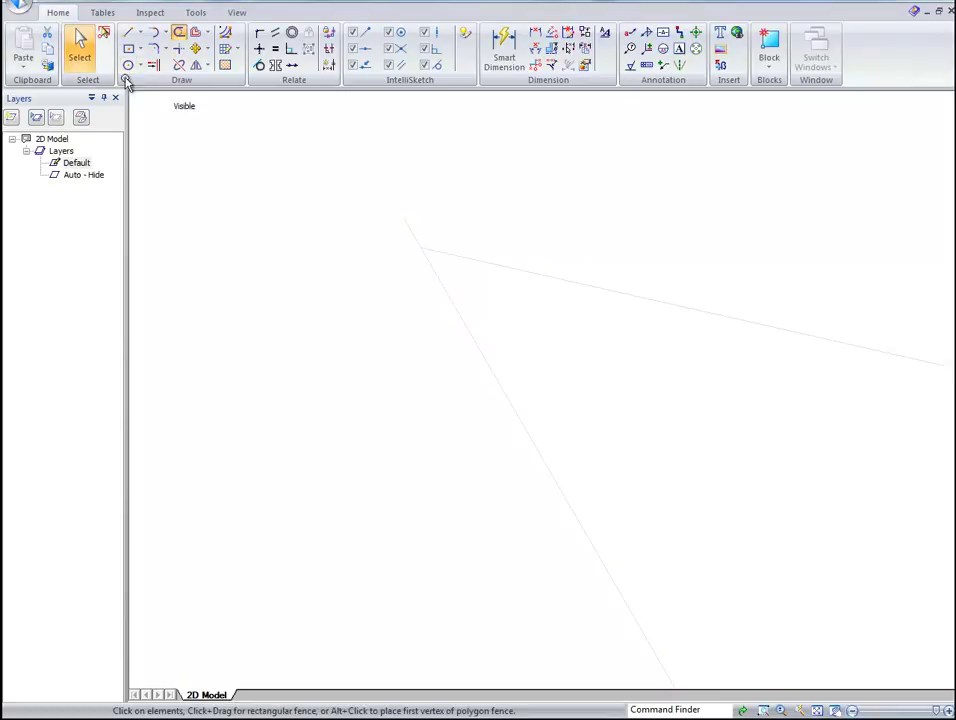
left_click(410, 232)
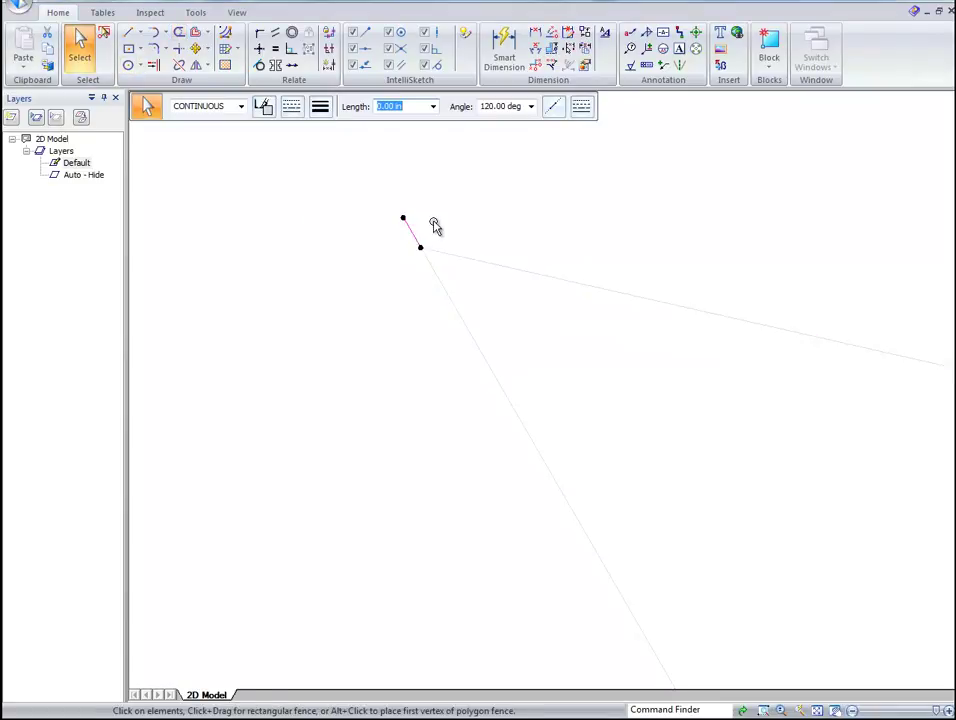
left_click(45, 33)
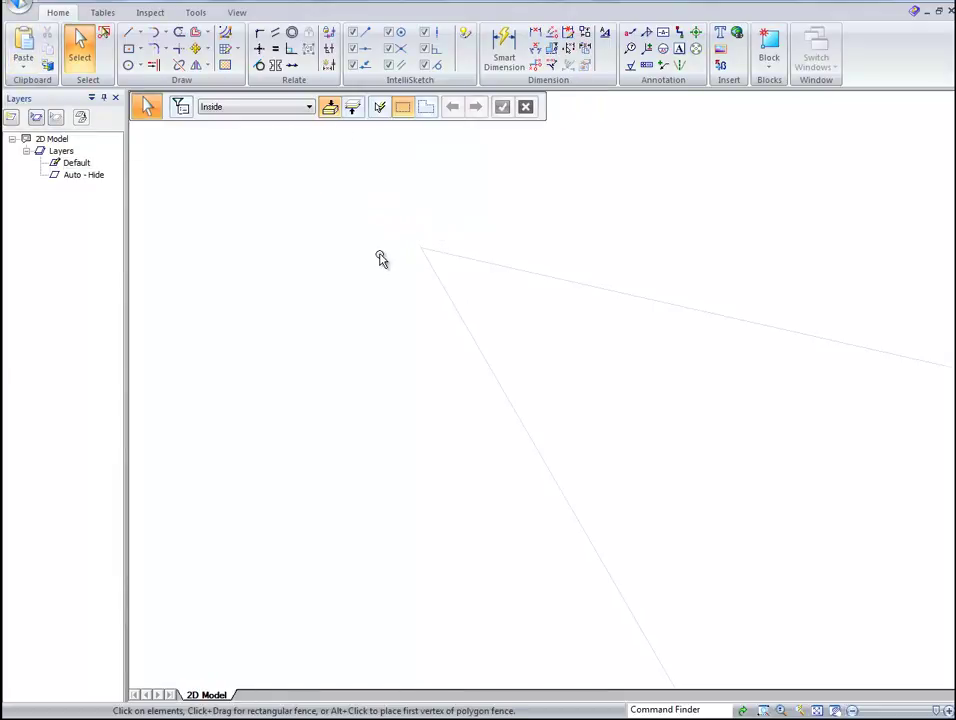
Locate the top row's clipped hexagon just left of the black one in the CAD drawing and examine its upper-left corner's path ends in SheetCam.
scroll(381, 257, "down", 6)
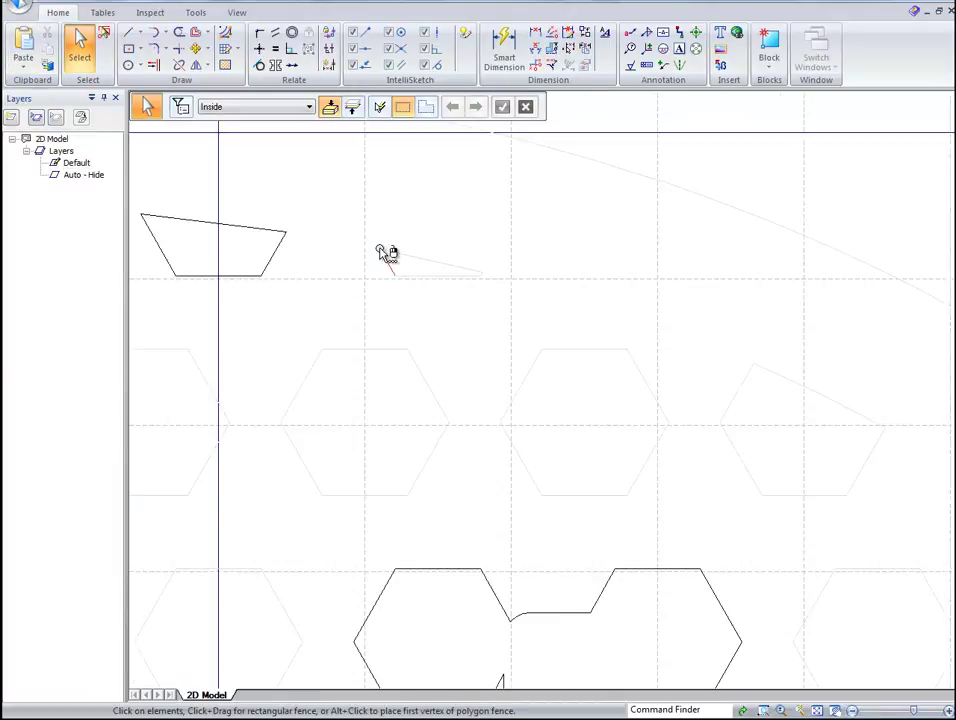
scroll(386, 252, "down", 5)
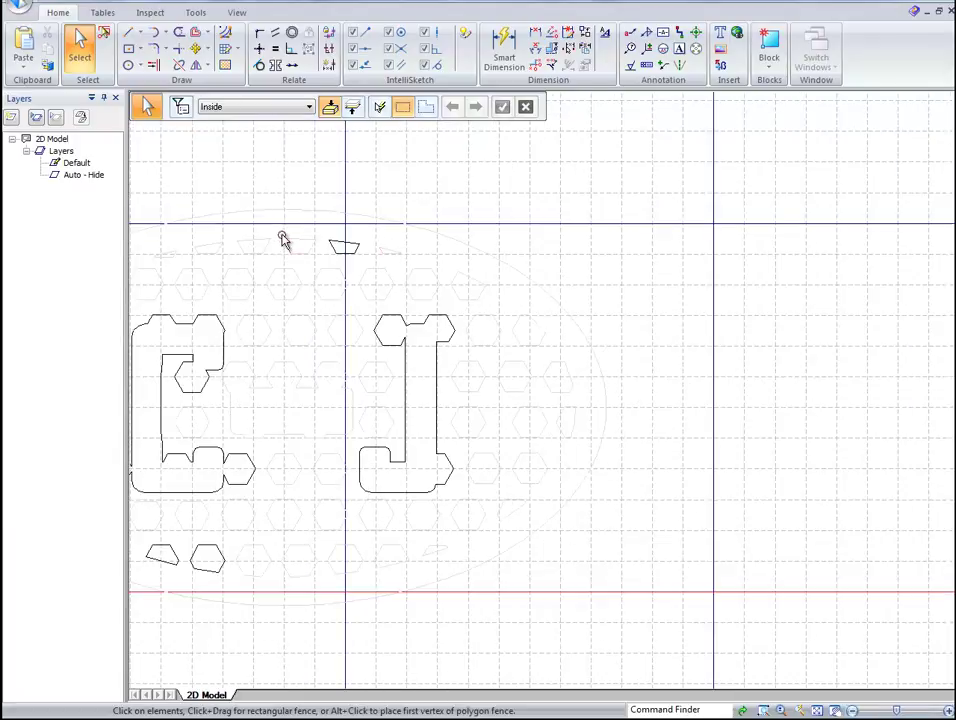
scroll(284, 240, "up", 6)
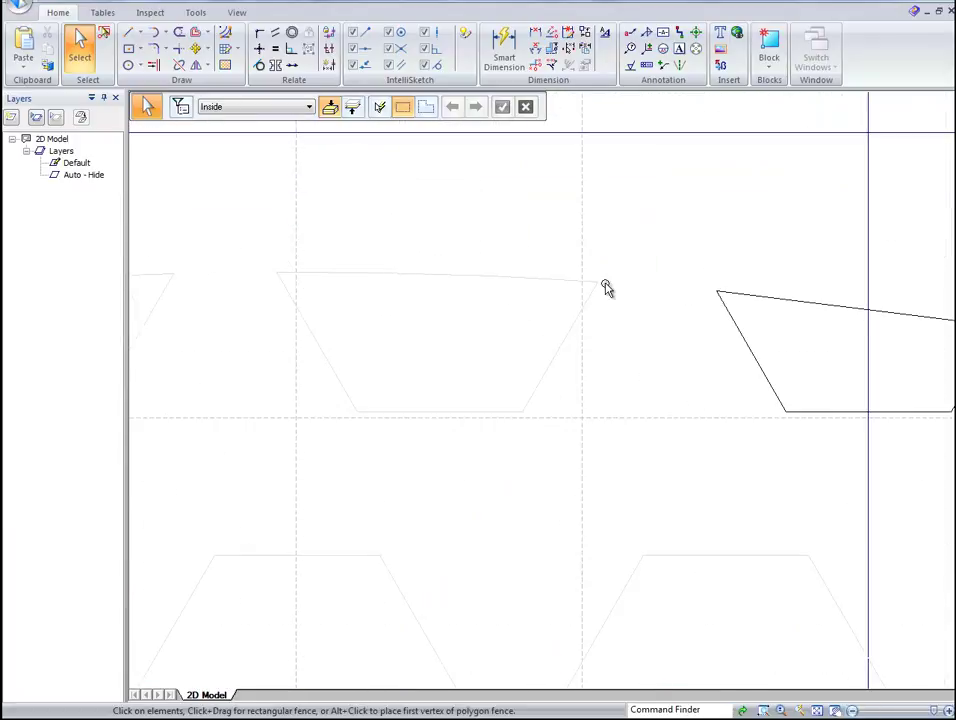
scroll(590, 285, "up", 2)
scroll(500, 280, "down", 4)
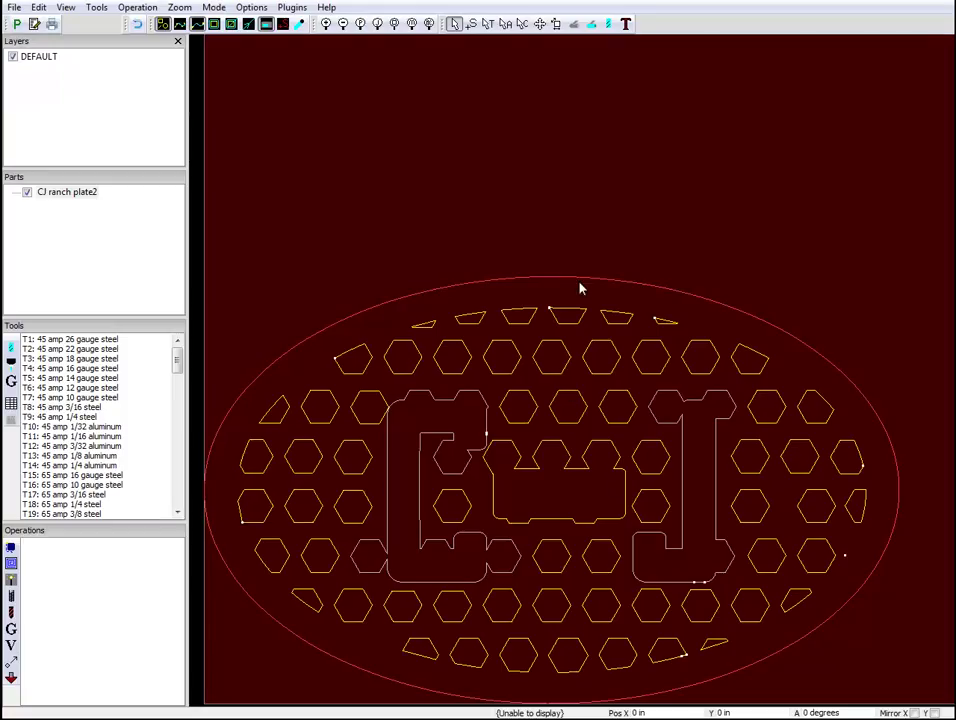
scroll(580, 284, "up", 4)
scroll(520, 380, "up", 6)
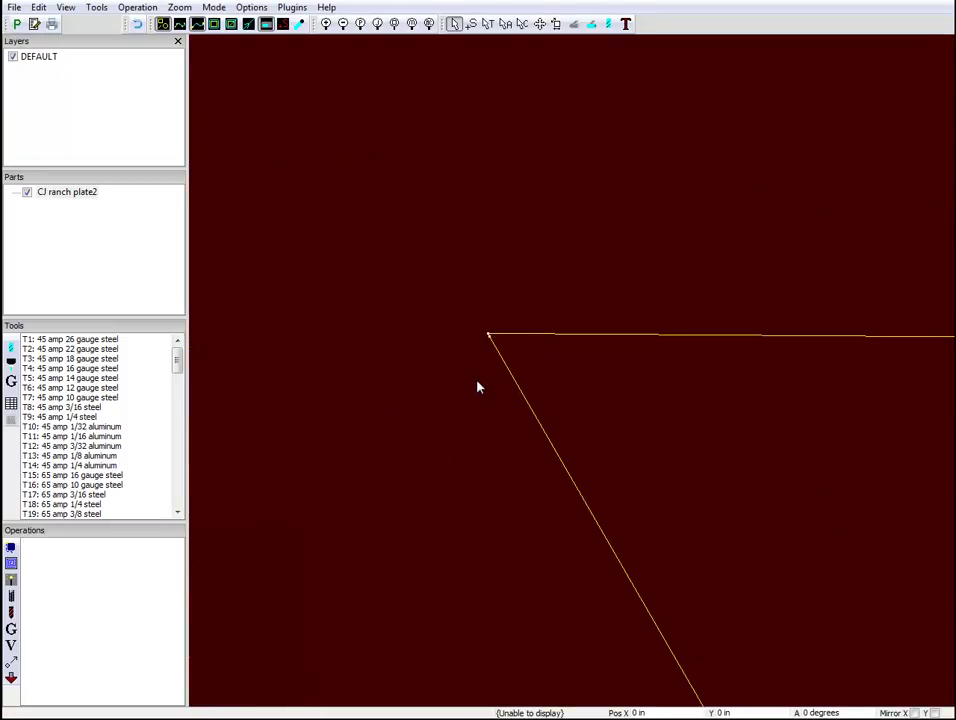
scroll(478, 335, "up", 2)
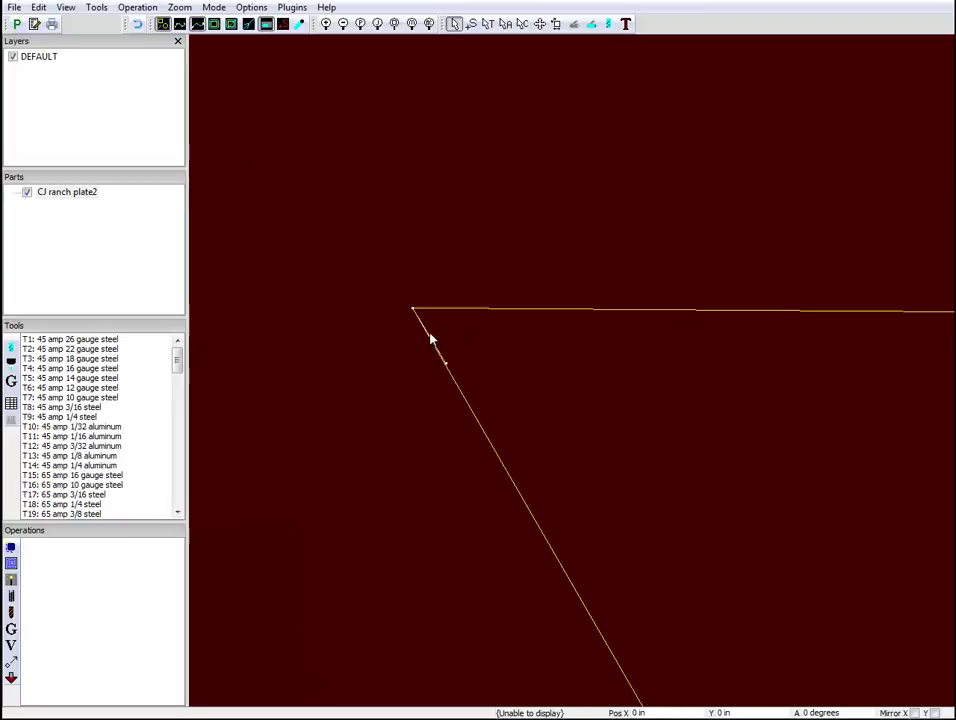
scroll(438, 360, "down", 2)
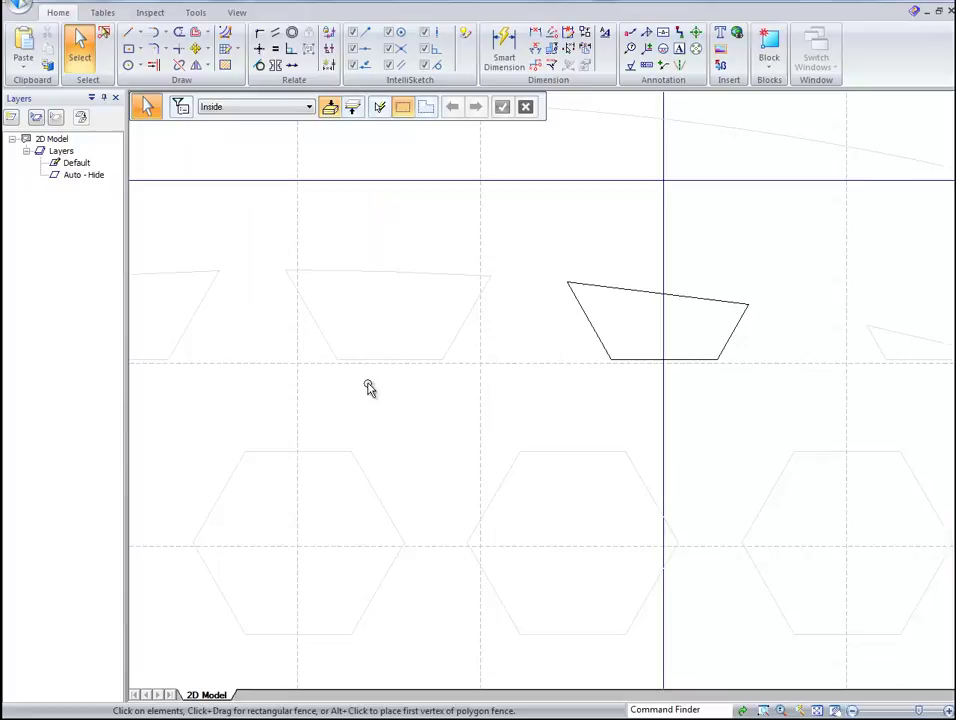
Switch to the CAD drawing and cut away the short stray line overlapping the slanted edge at that clipped hexagon's upper-left corner.
scroll(378, 356, "down", 2)
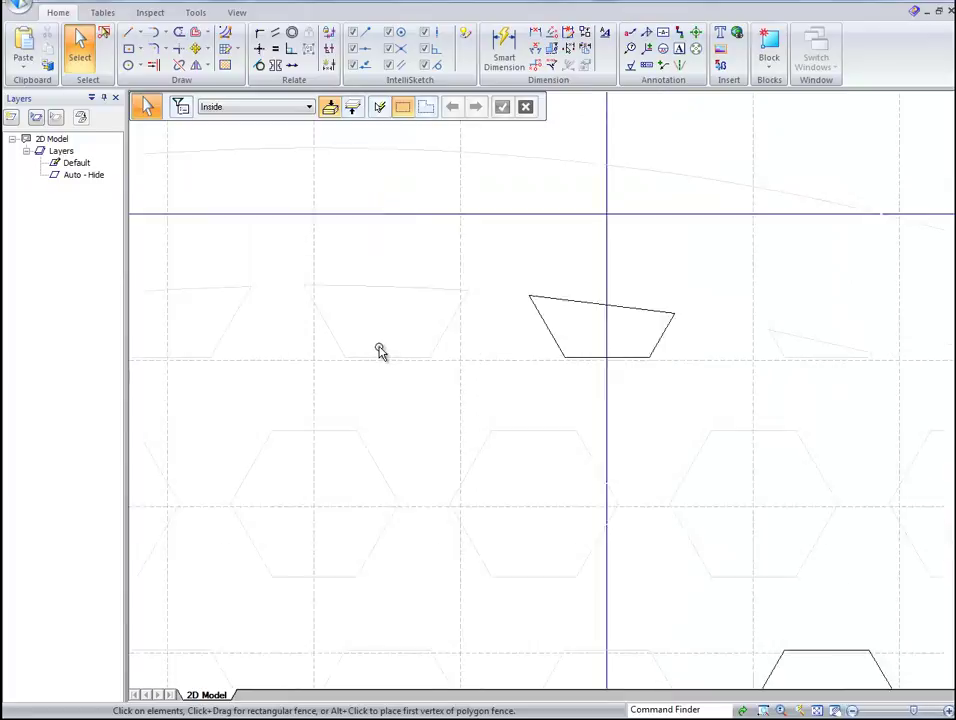
scroll(380, 350, "down", 2)
scroll(330, 312, "up", 10)
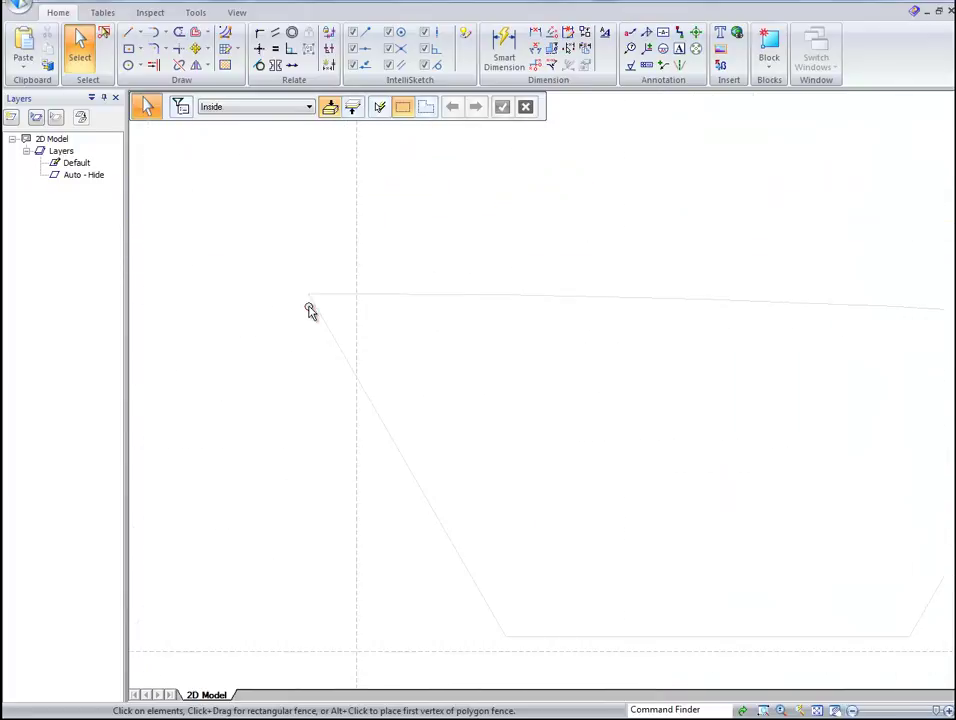
scroll(310, 305, "up", 10)
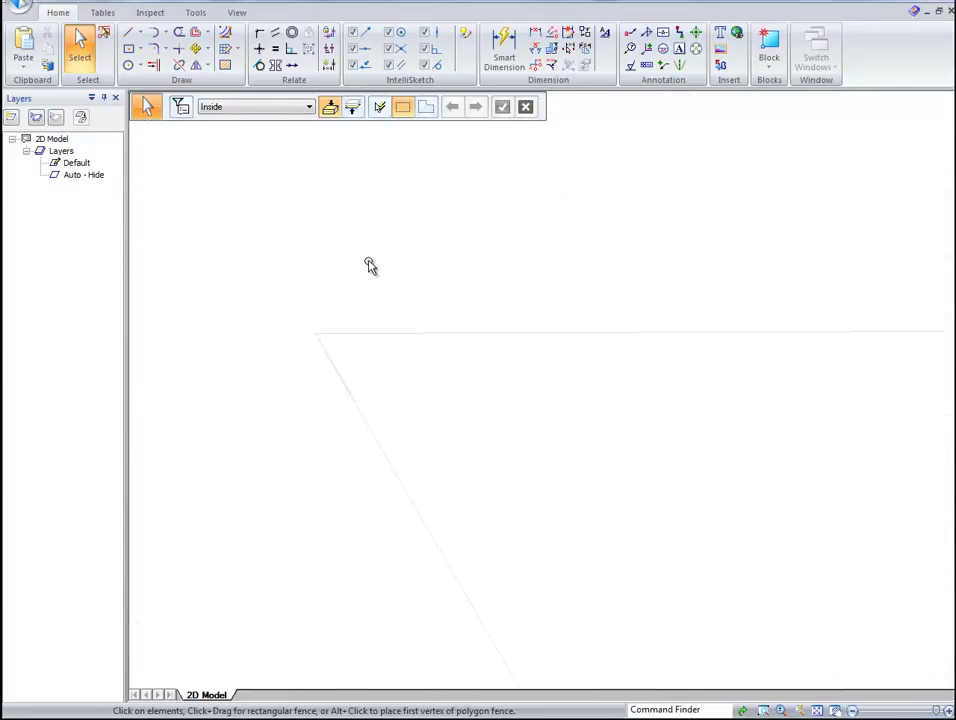
scroll(369, 265, "up", 4)
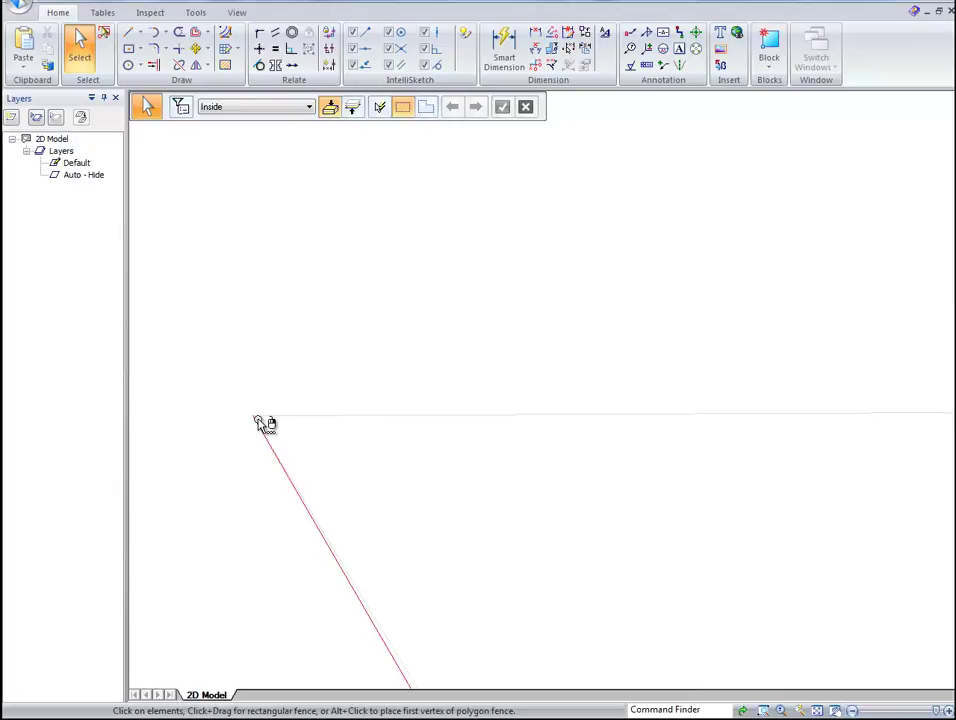
middle_click_drag(262, 423, 230, 405)
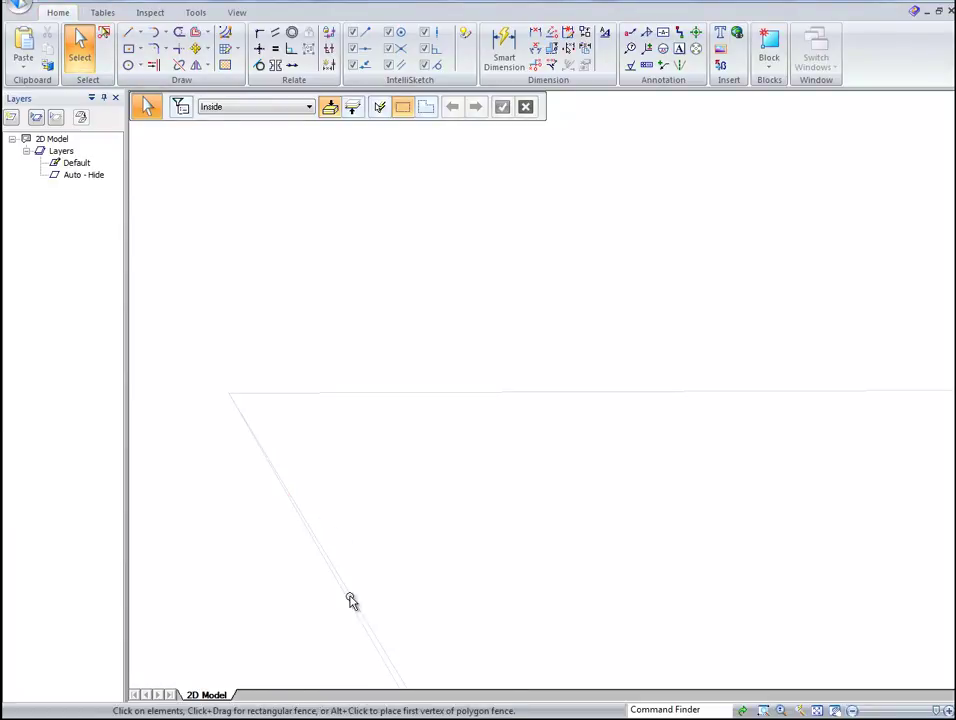
left_click(374, 631)
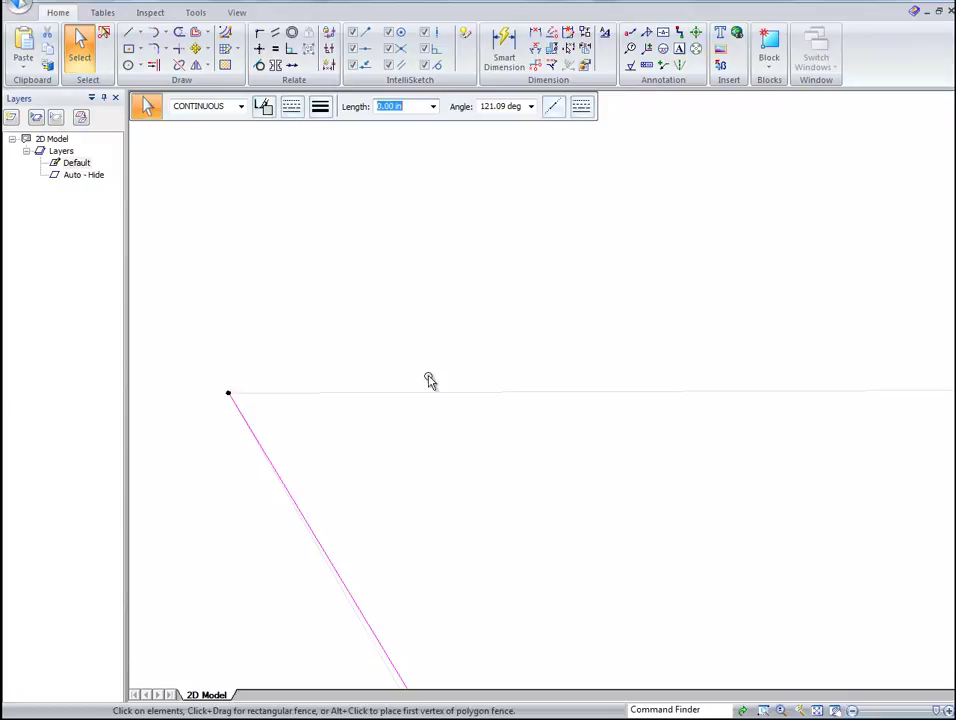
left_click(50, 33)
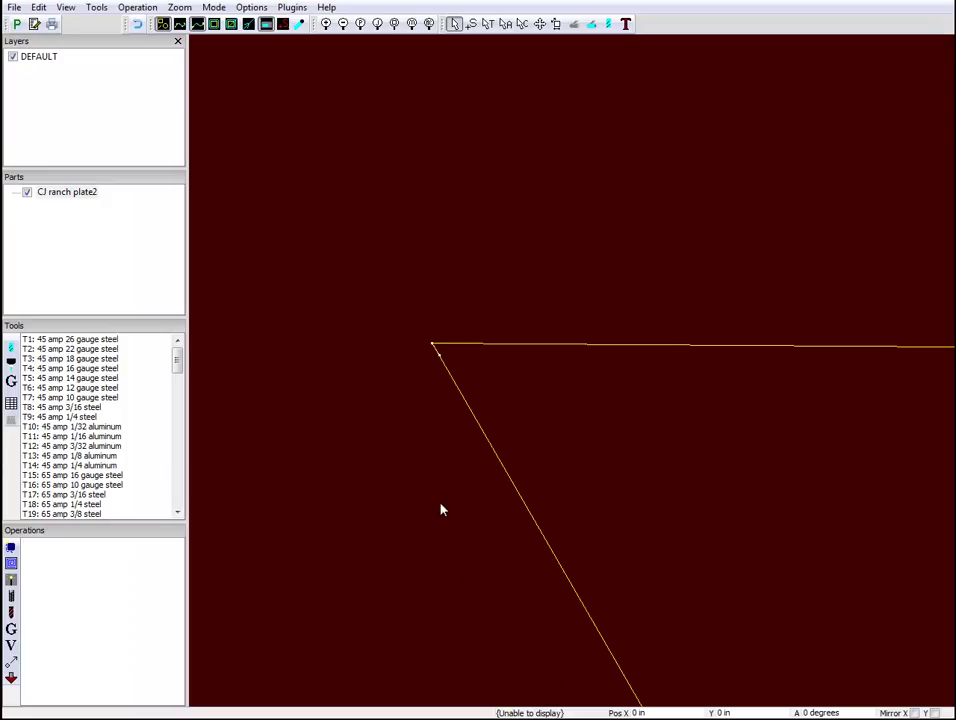
Examine the path ends near the left corner of the second row's far-left clipped hexagon in SheetCam and look for them in the CAD drawing.
scroll(441, 510, "down", 3)
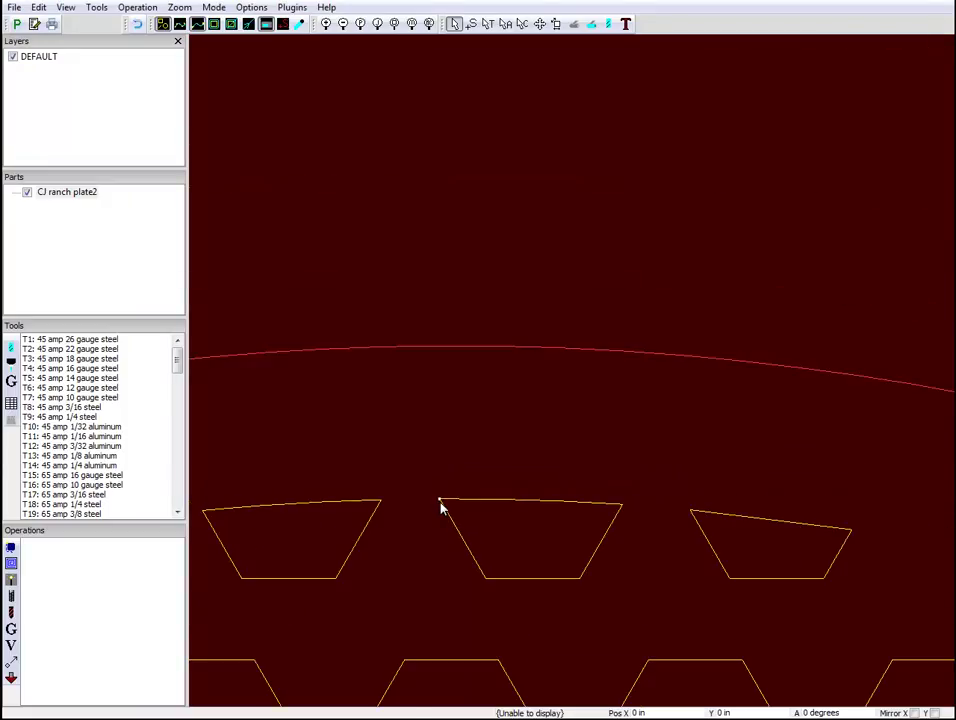
scroll(441, 510, "down", 4)
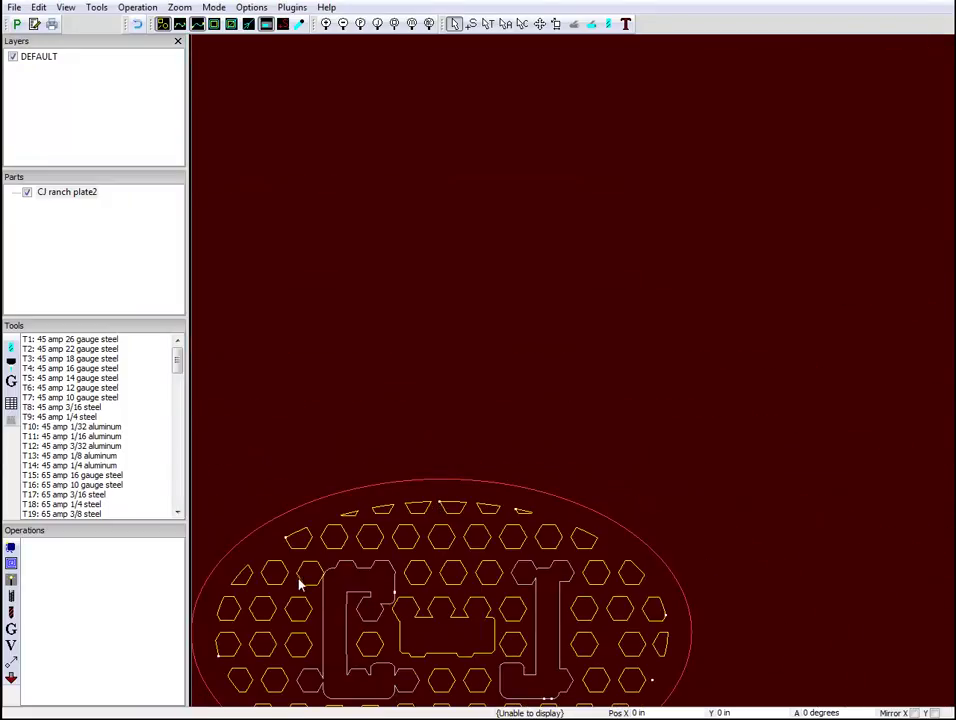
scroll(283, 537, "up", 6)
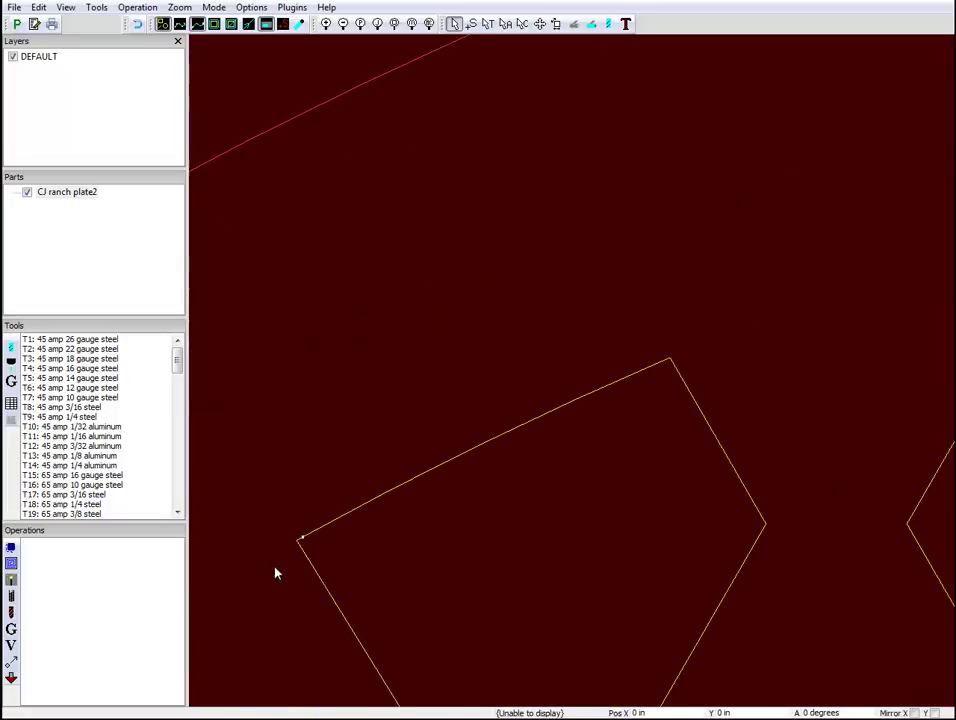
scroll(316, 519, "up", 5)
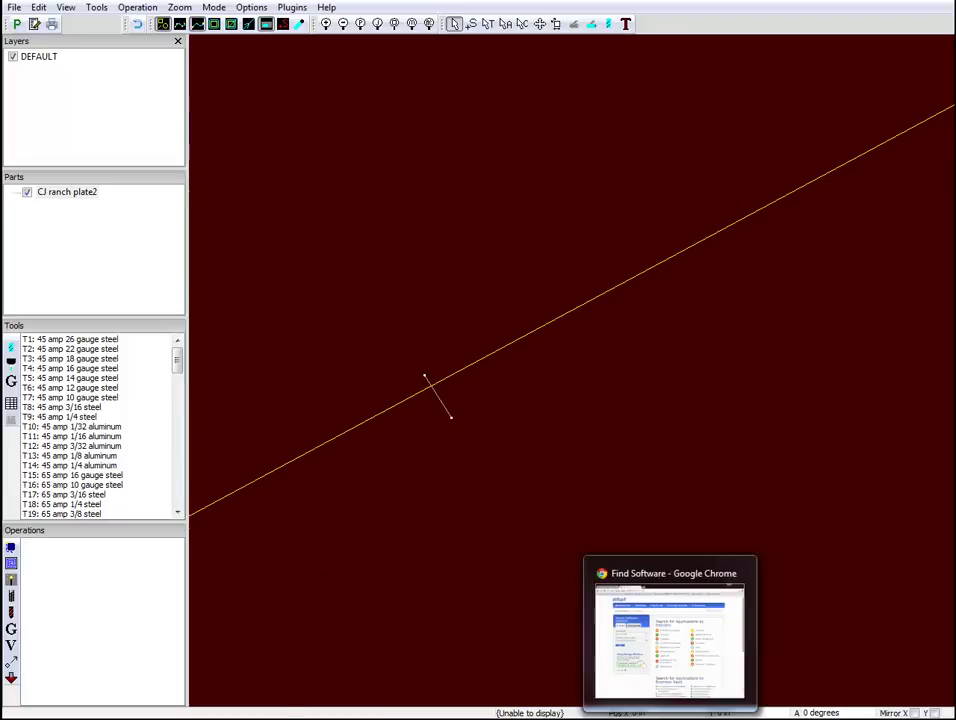
mouse_move(160, 716)
left_click(160, 640)
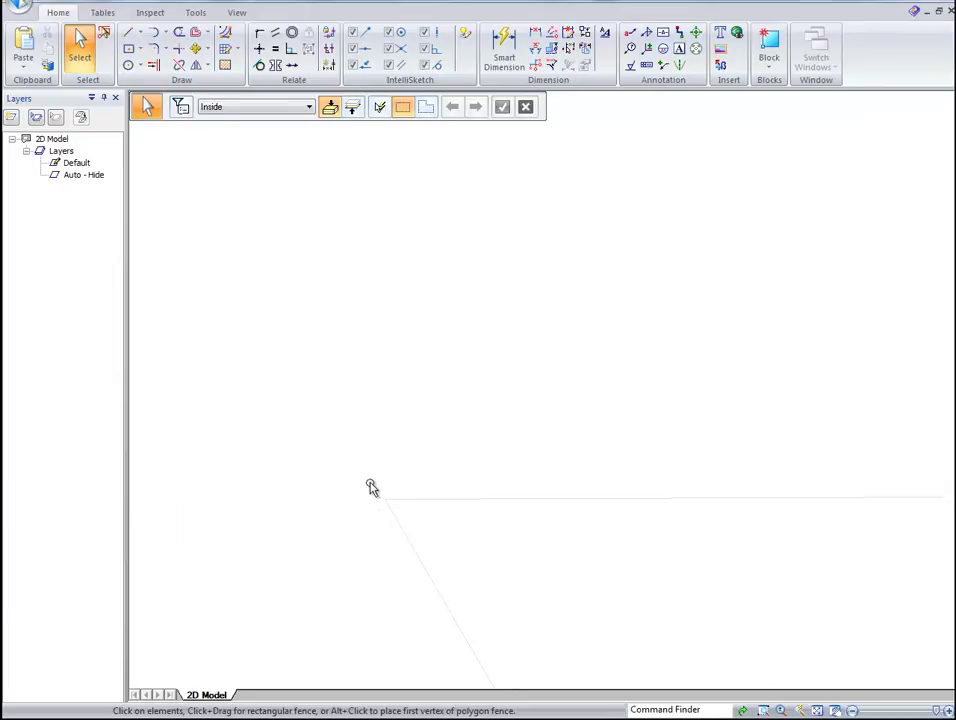
scroll(378, 477, "down", 10)
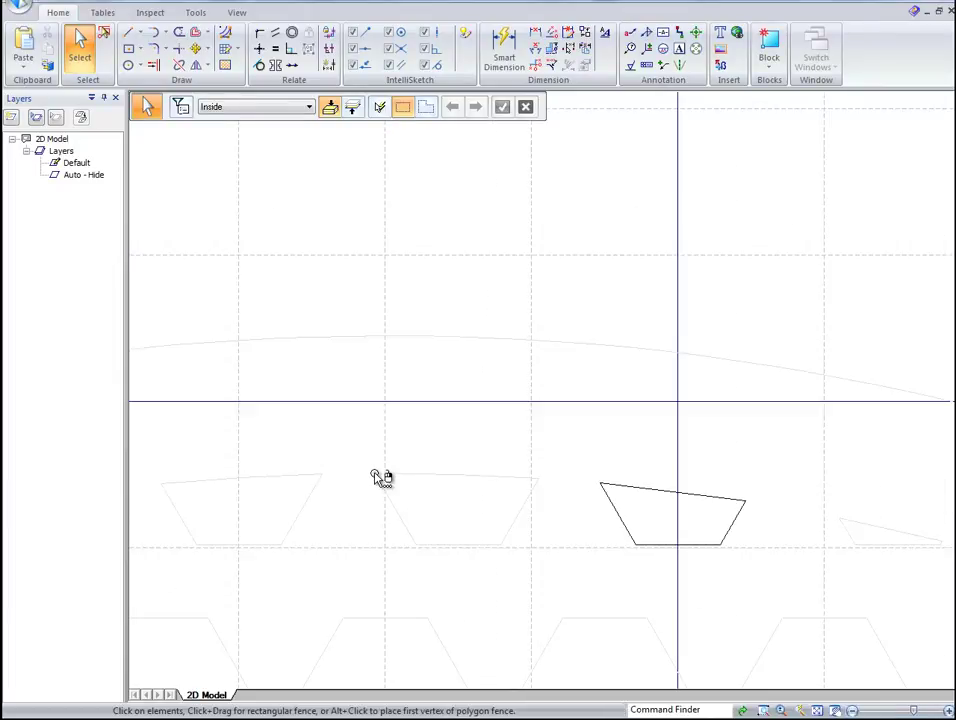
scroll(275, 500, "up", 5)
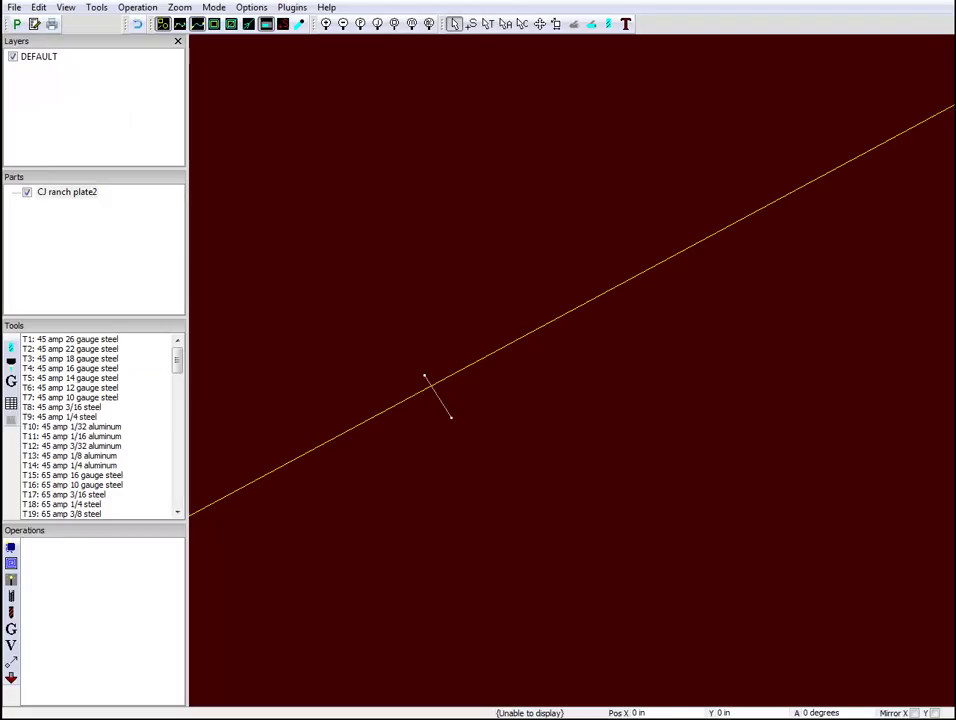
Recheck the position of the second row's far-left clipped hexagon in SheetCam and search the CAD drawing's upper-left area for it.
scroll(556, 528, "up", 3)
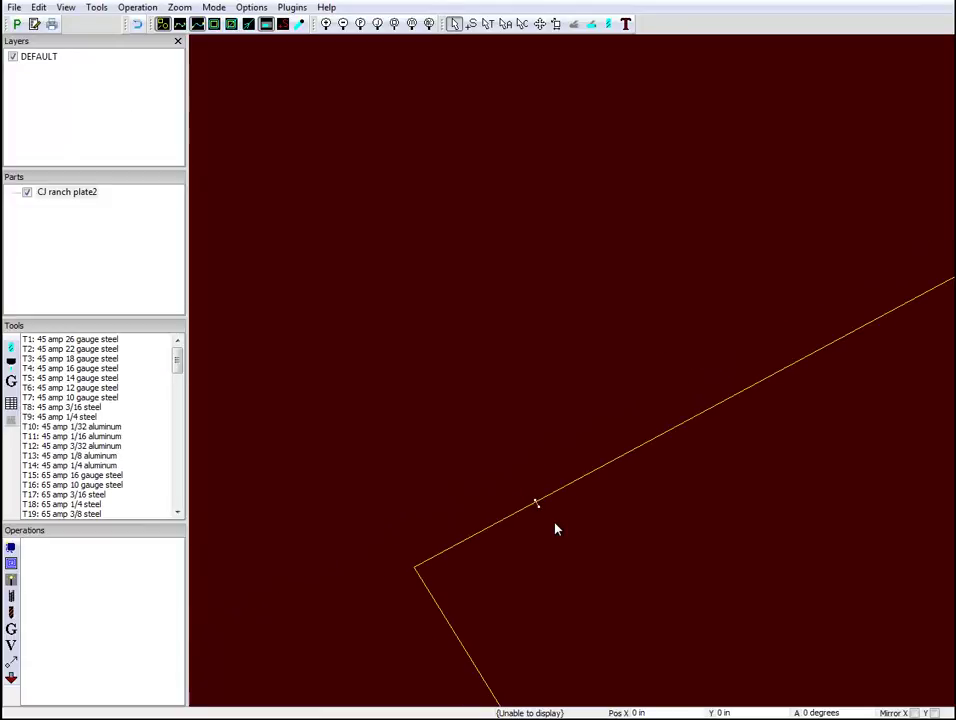
scroll(556, 528, "down", 5)
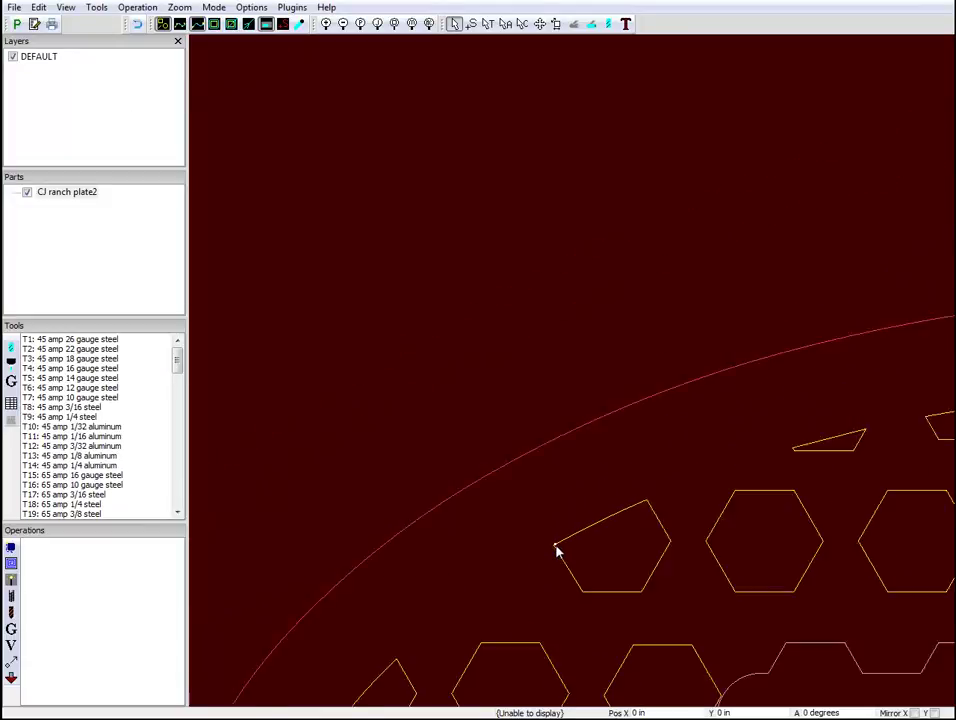
scroll(556, 549, "down", 2)
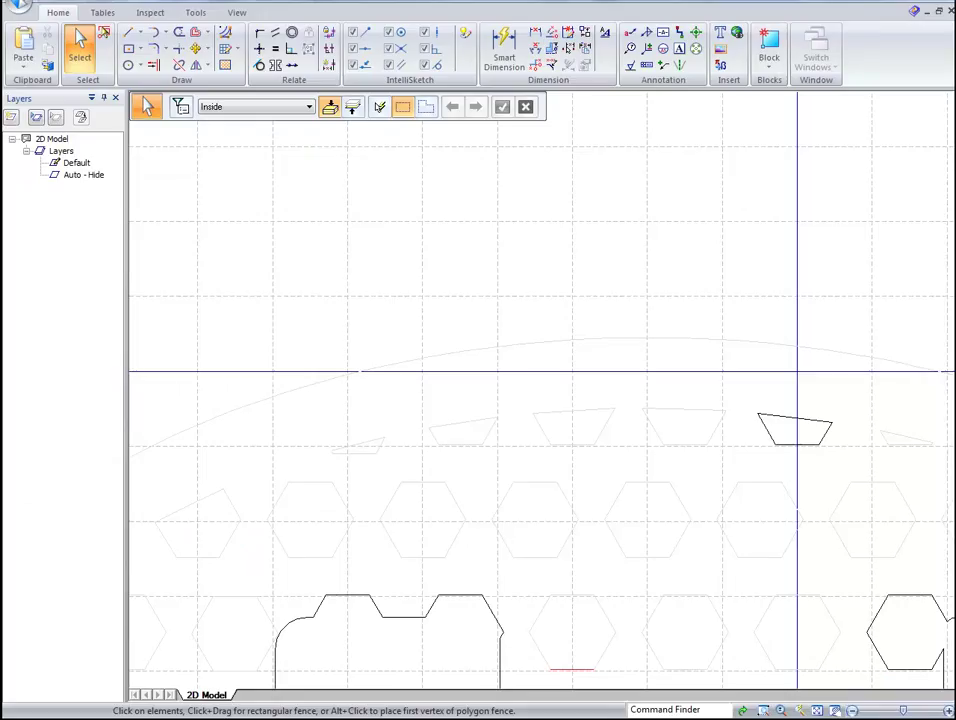
scroll(170, 540, "down", 3)
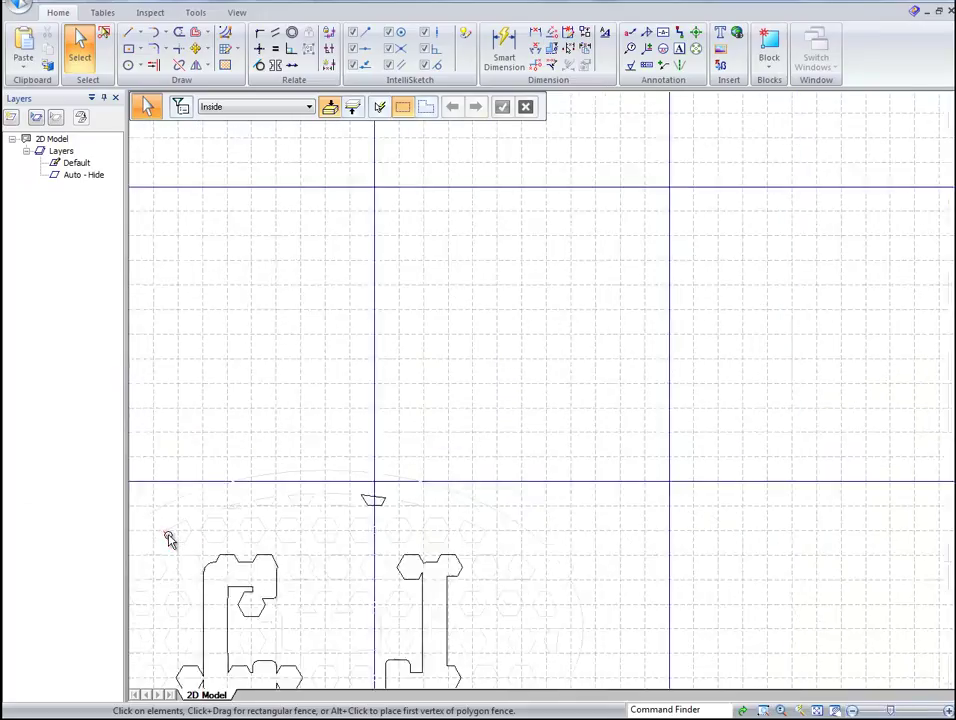
scroll(142, 563, "up", 2)
scroll(142, 563, "up", 4)
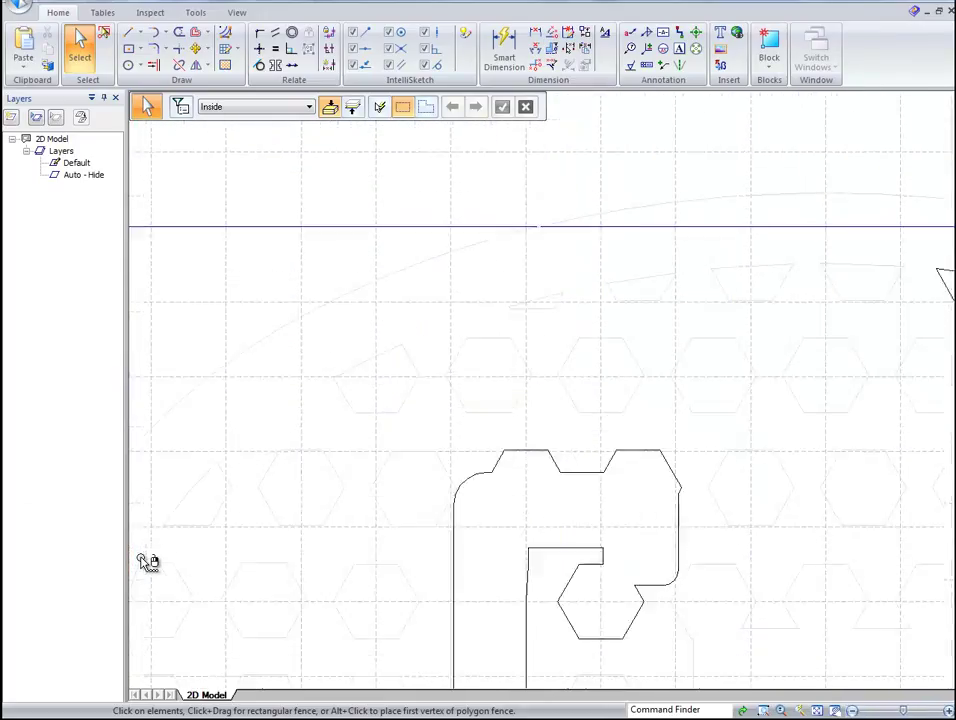
scroll(150, 558, "up", 3)
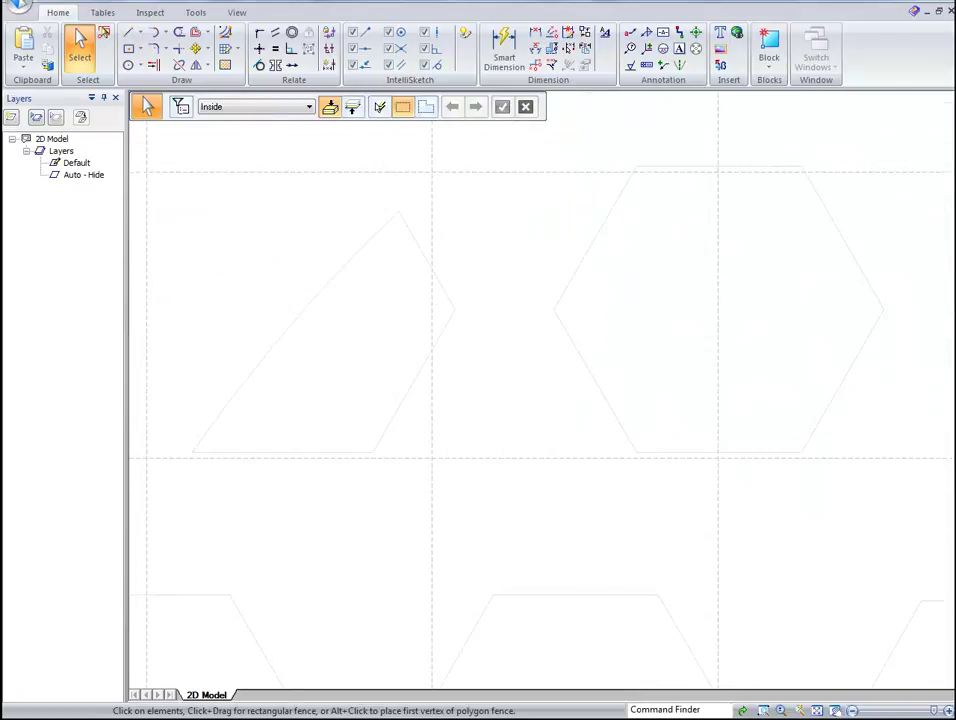
Switch to SheetCam and add an Outside Offset jet cutting operation on layer DEFAULT with tool T18: 65 amp 1/4 steel, then review its settings.
mouse_move(530, 719)
left_click(530, 640)
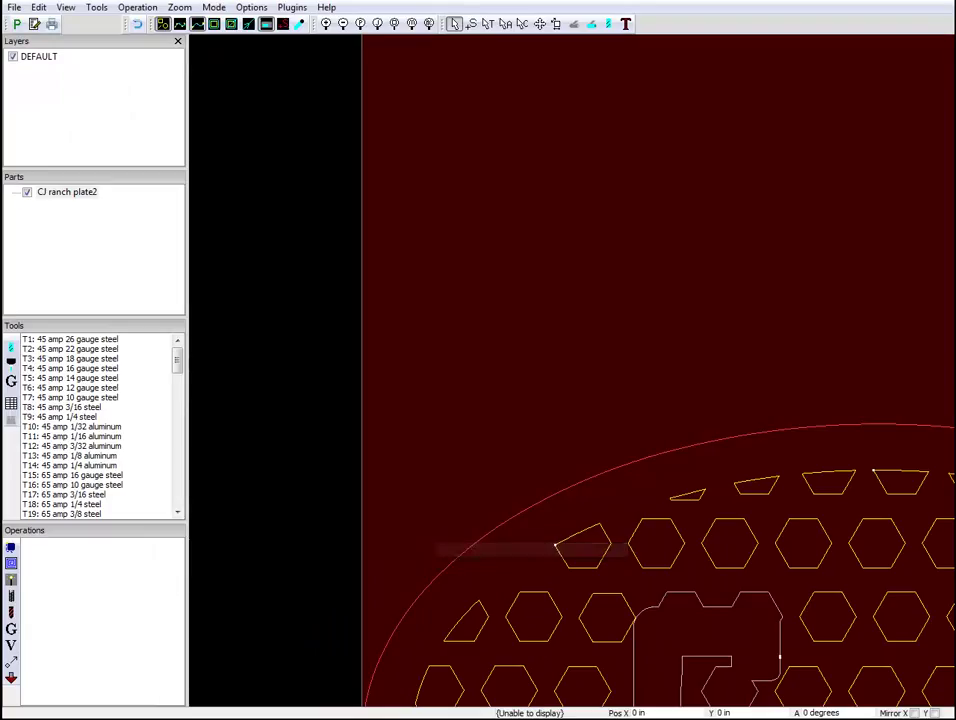
scroll(575, 423, "down", 3)
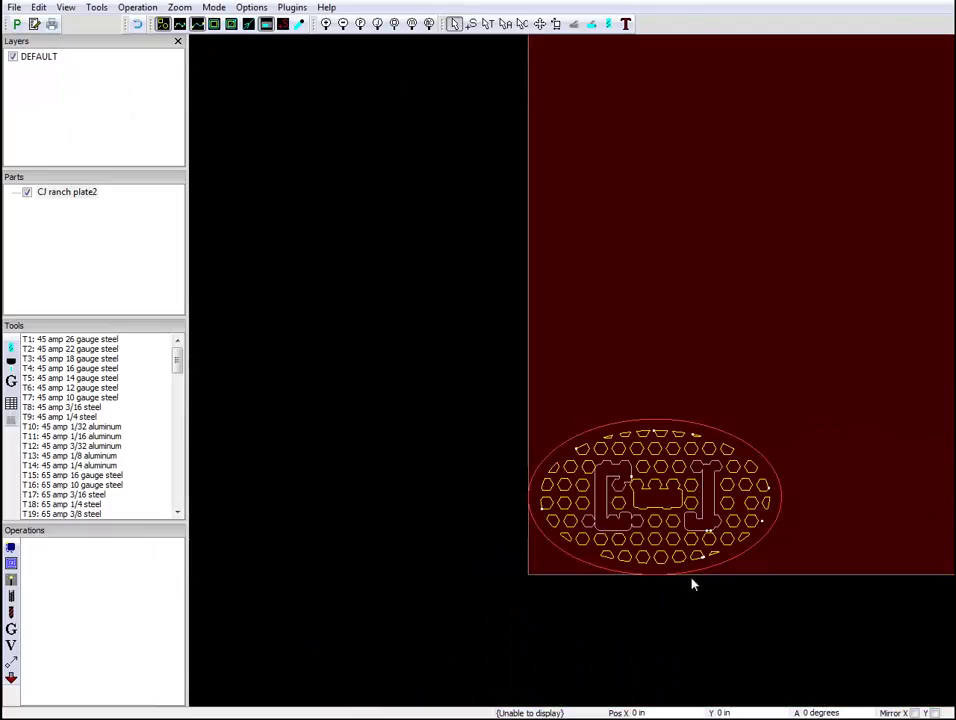
scroll(674, 595, "up", 3)
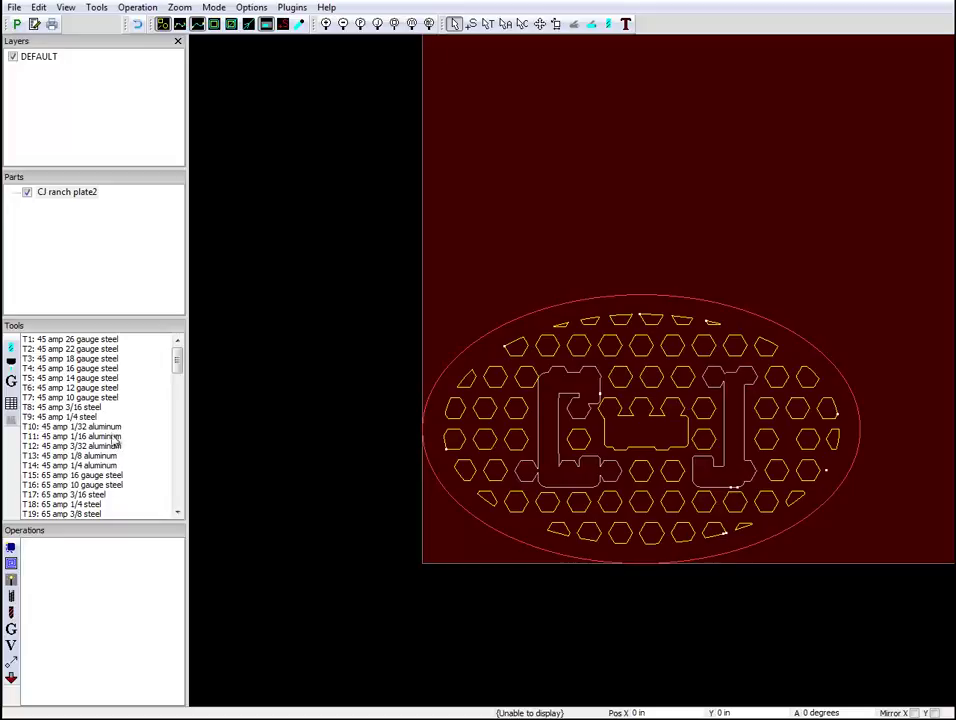
left_click(11, 580)
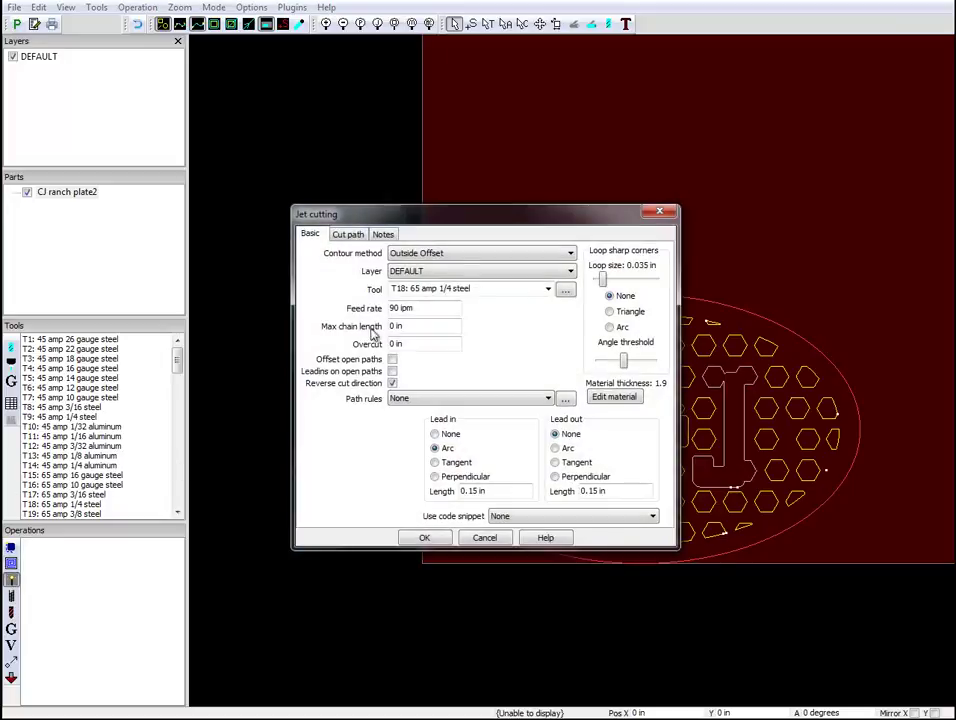
left_click(426, 538)
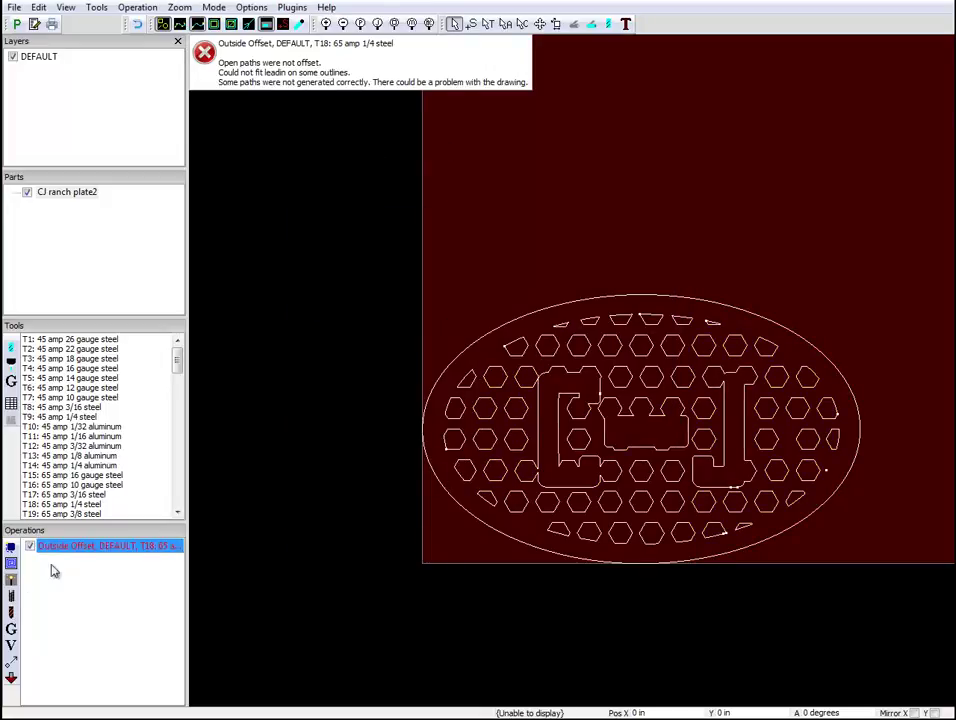
double_click(126, 550)
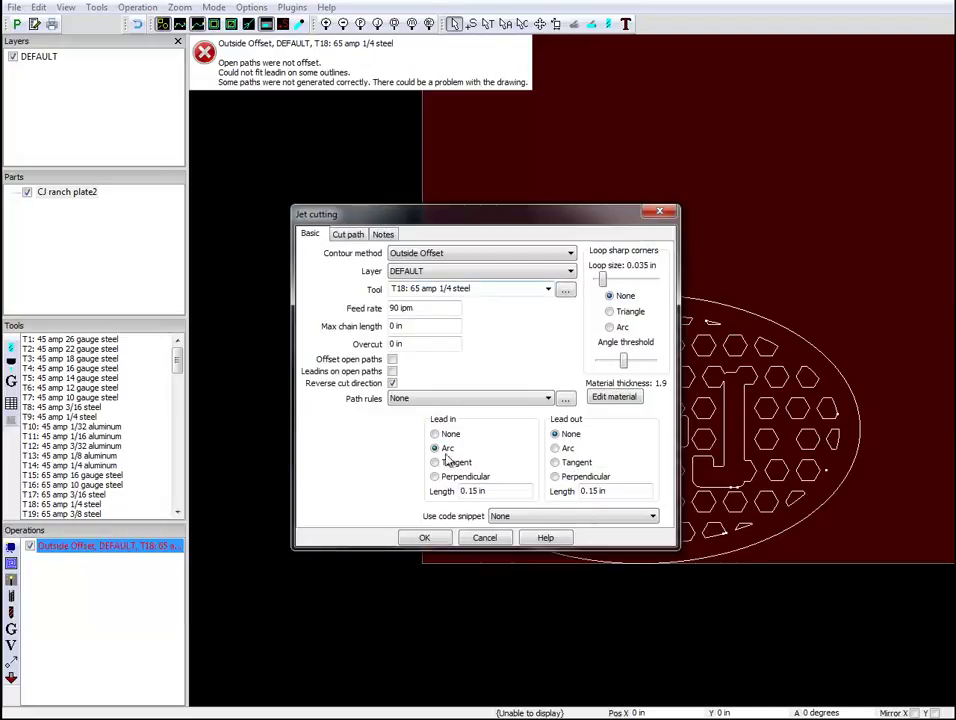
left_click(426, 538)
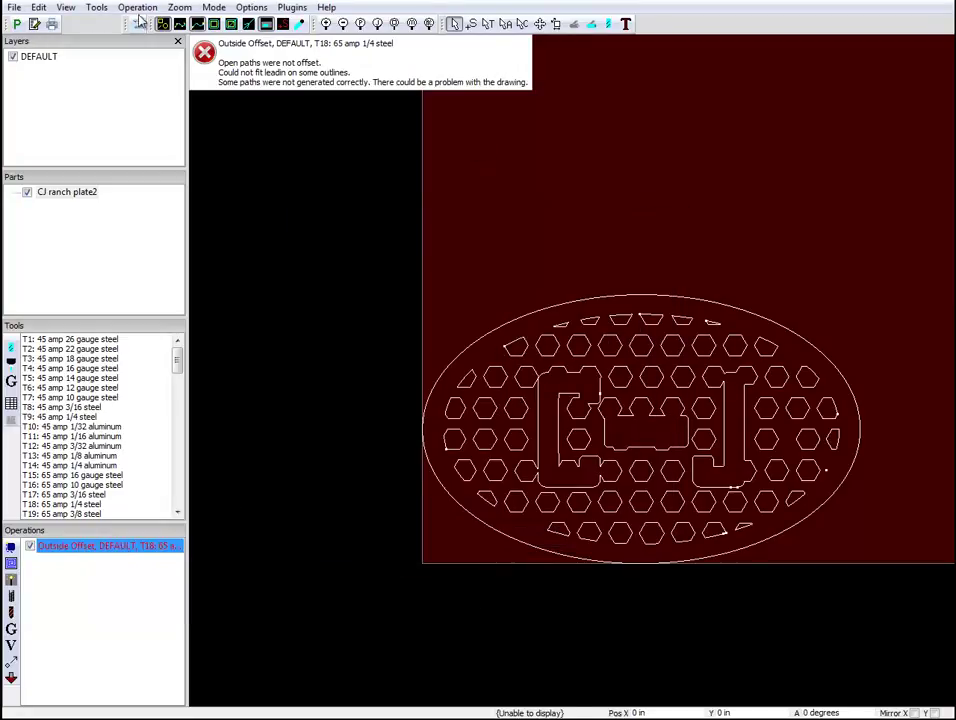
Turn on the display of tool paths and start points for the plate's outside offset operation.
left_click(67, 9)
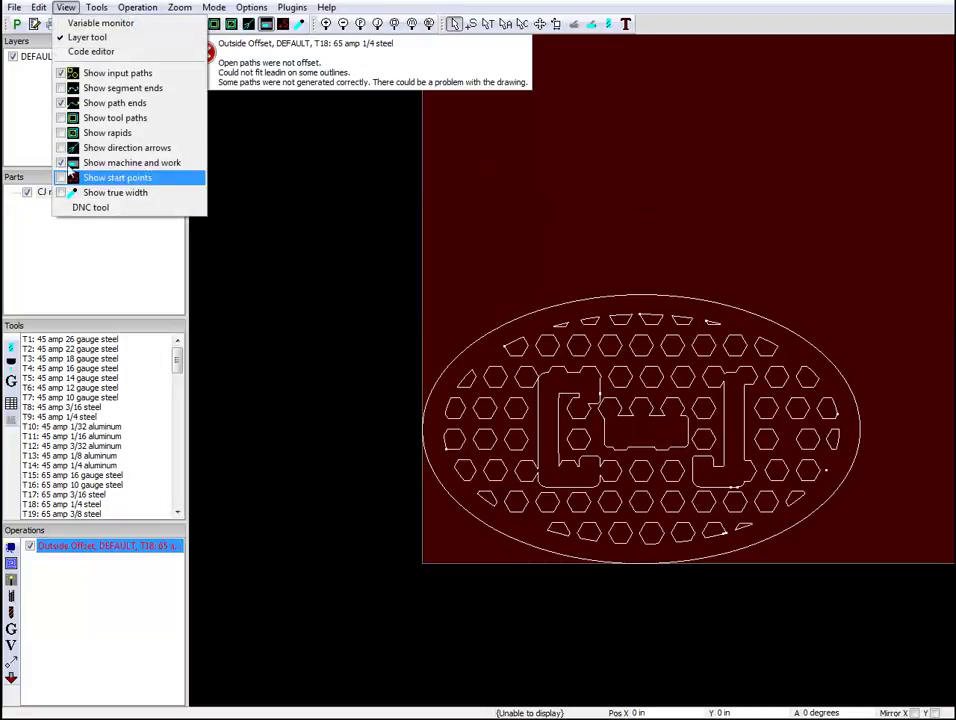
left_click(61, 120)
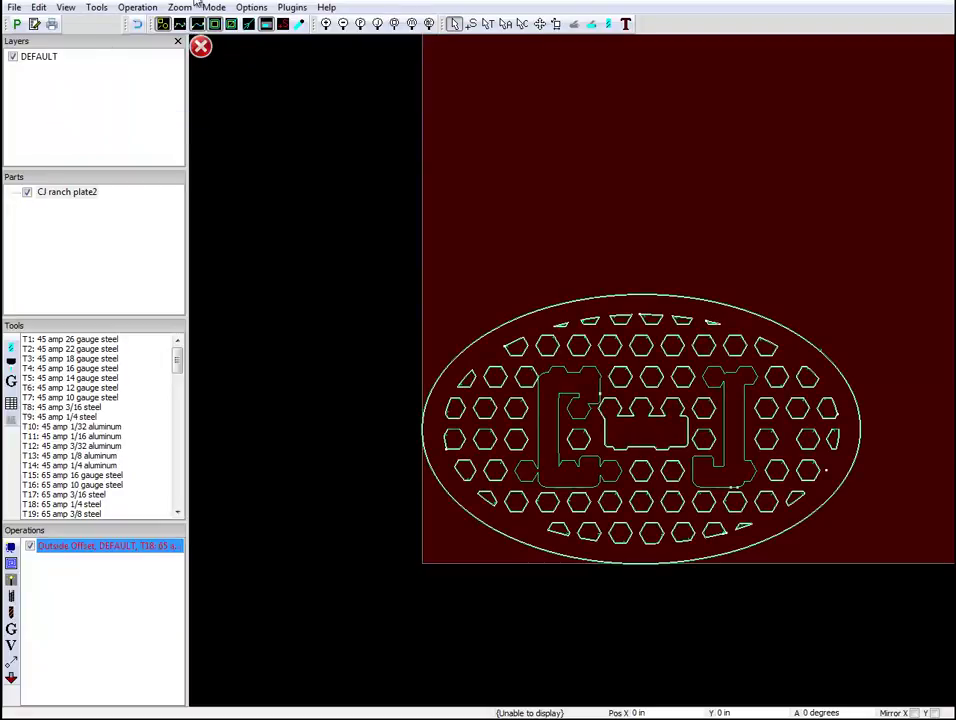
left_click(96, 7)
mouse_move(70, 7)
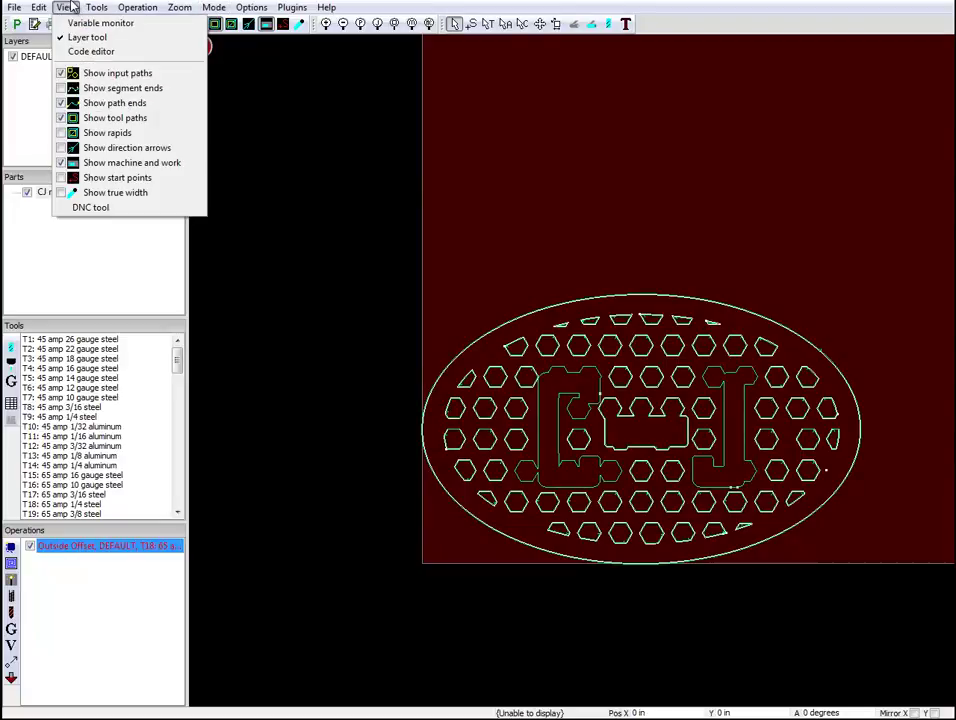
left_click(60, 178)
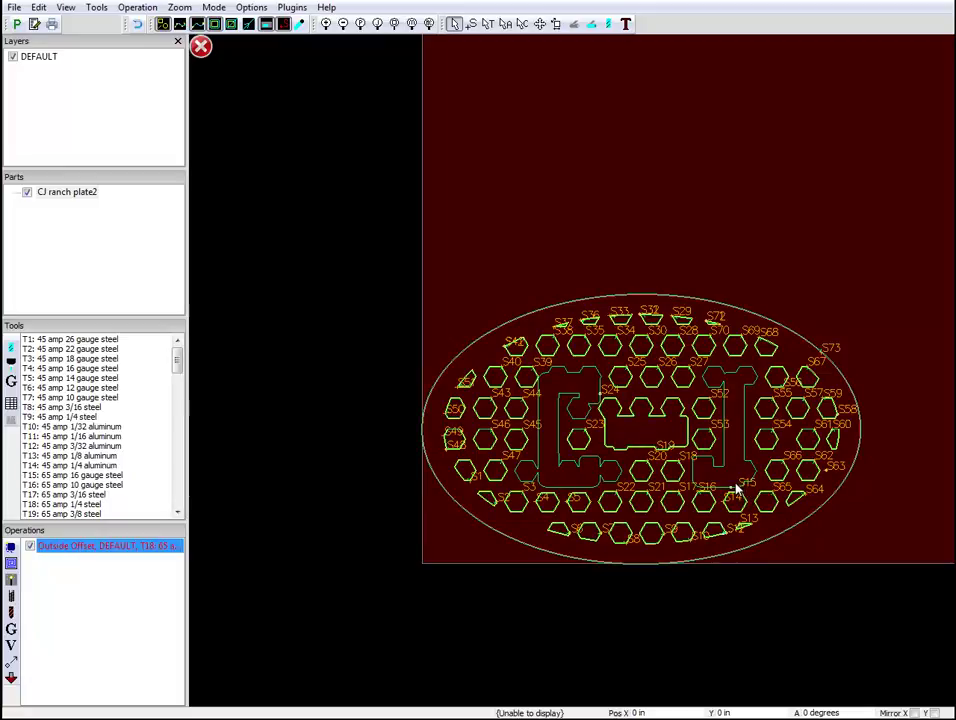
Examine the letter J's outline and the path ends near start point S15 on its bottom edge.
scroll(740, 489, "up", 2)
scroll(737, 489, "up", 1)
scroll(742, 508, "up", 3)
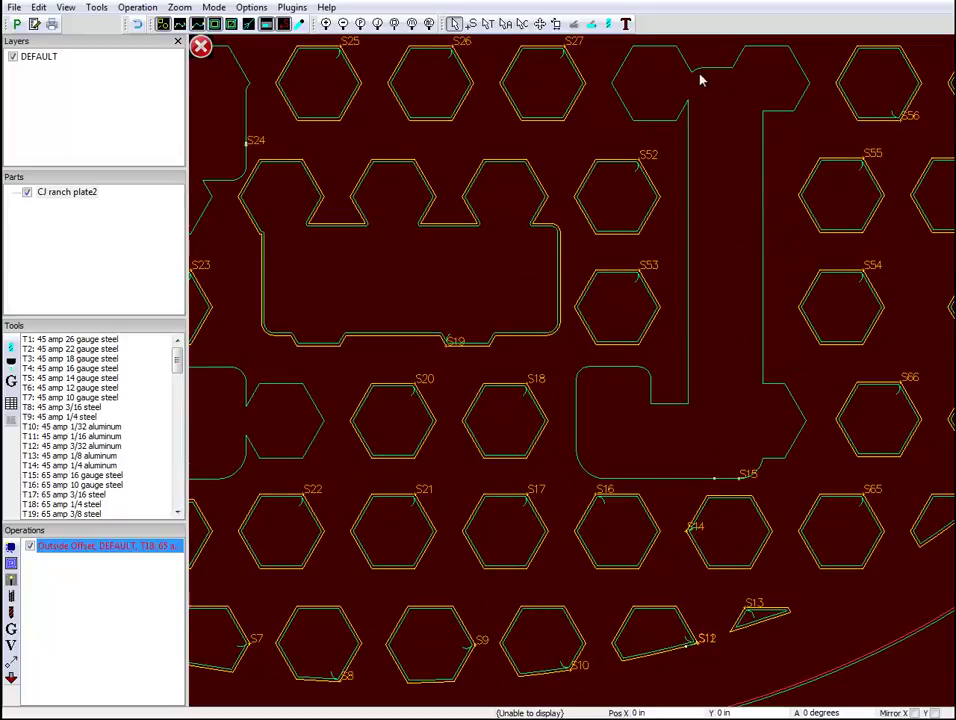
scroll(720, 497, "up", 3)
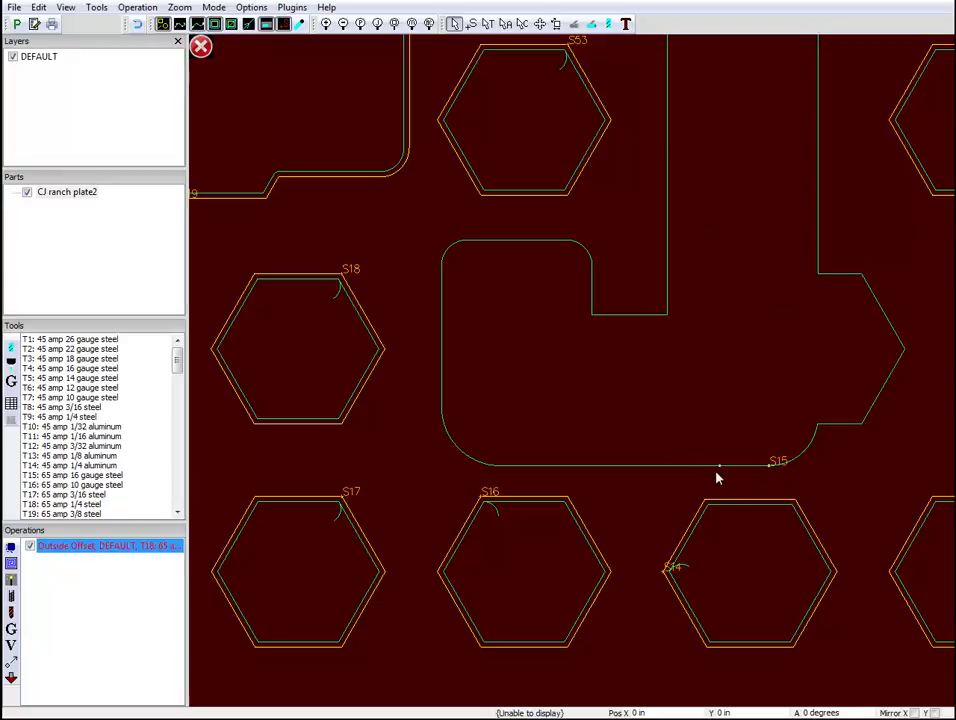
scroll(720, 476, "down", 4)
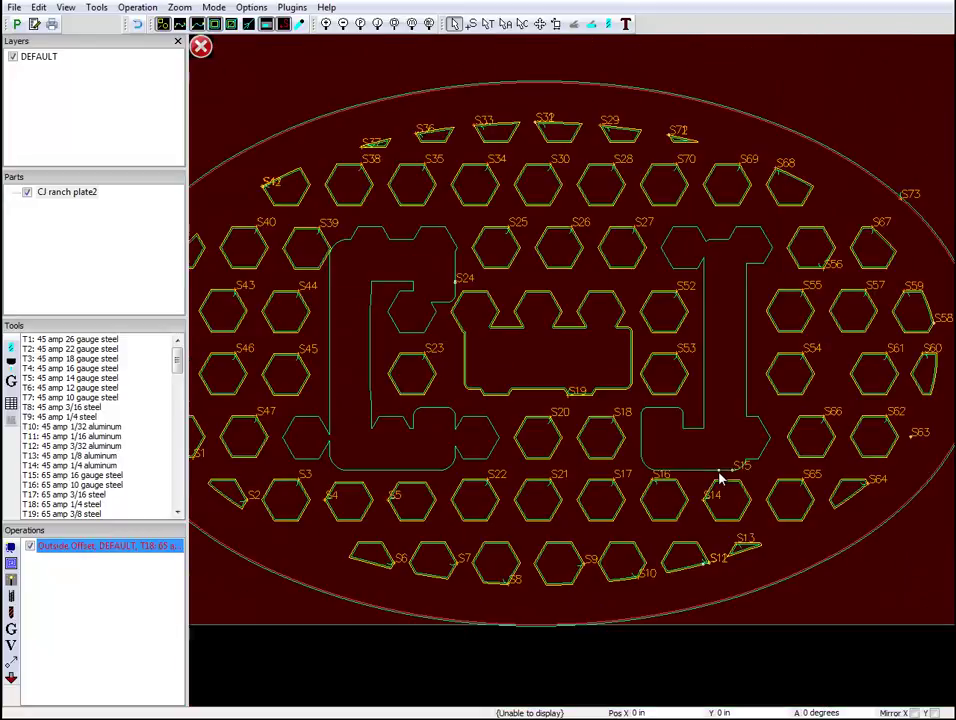
Examine start points S11 and S12 and the short path between path ends at the bottom-row clipped hexagon's lower-right corner.
scroll(708, 570, "up", 4)
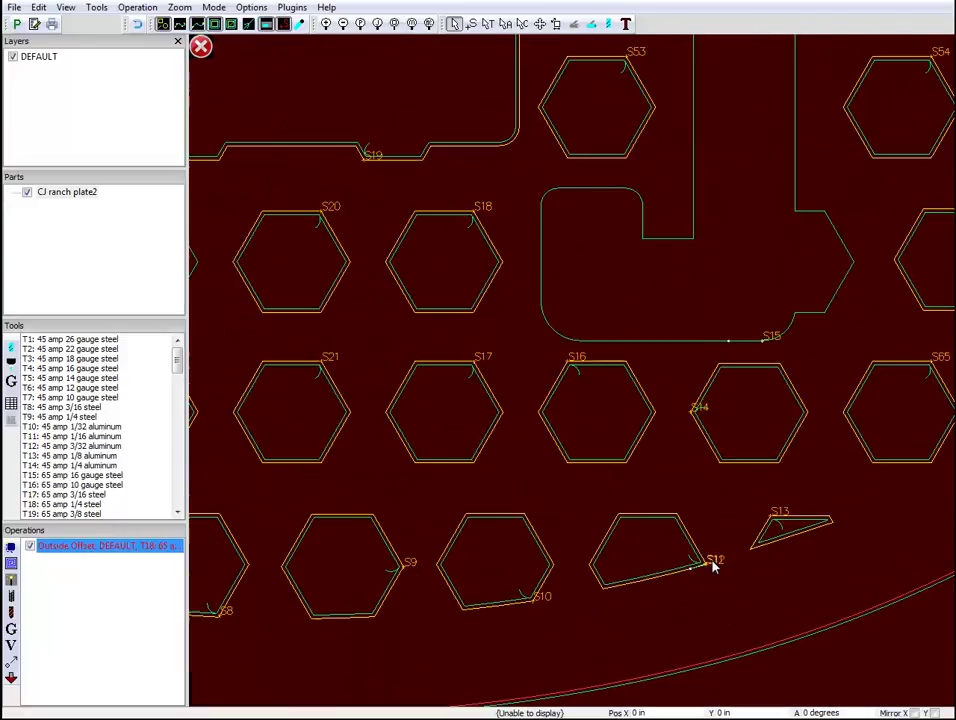
scroll(703, 568, "up", 5)
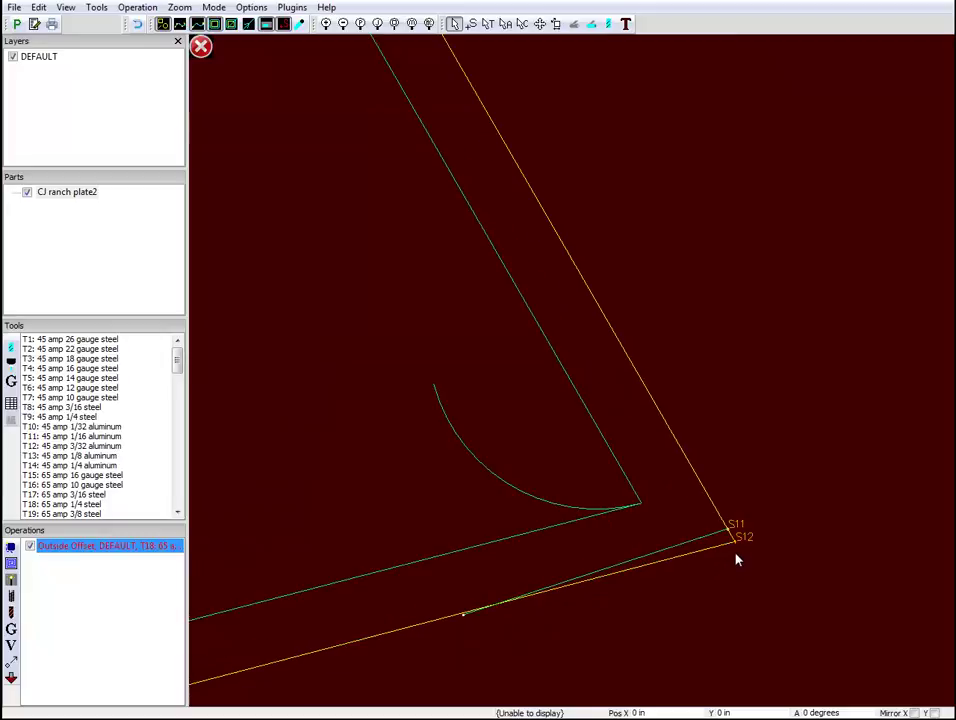
scroll(736, 560, "down", 6)
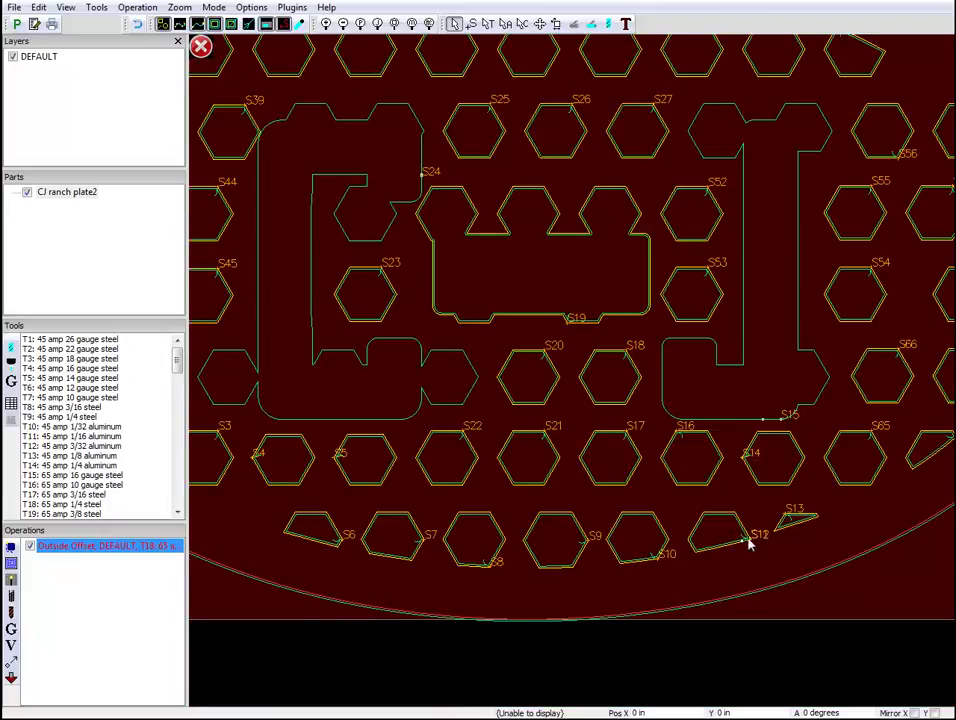
scroll(755, 543, "up", 5)
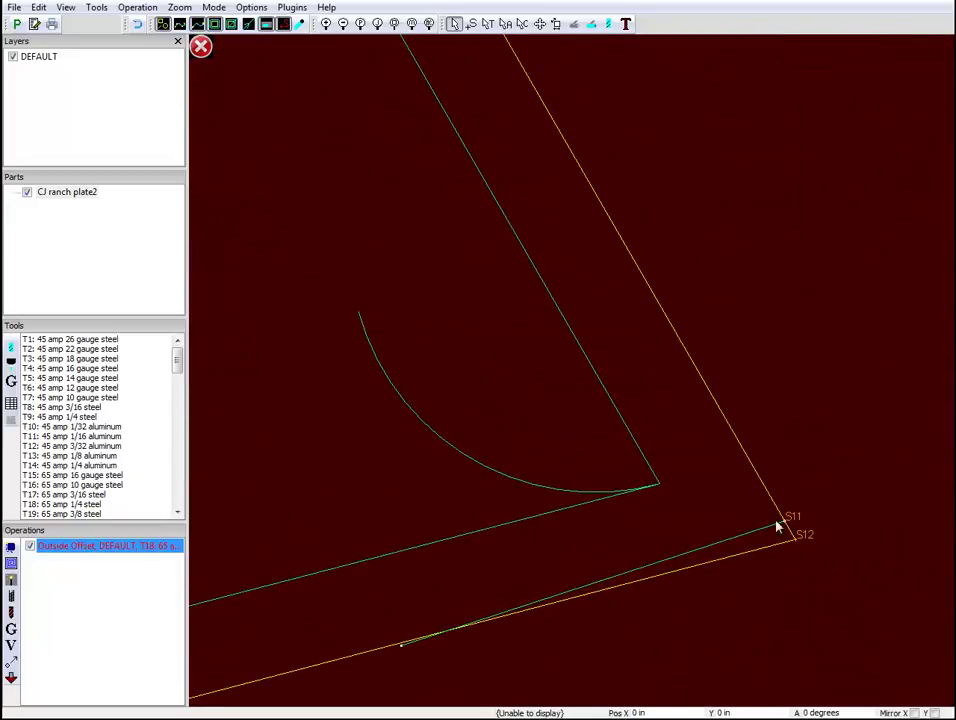
scroll(408, 636, "down", 6)
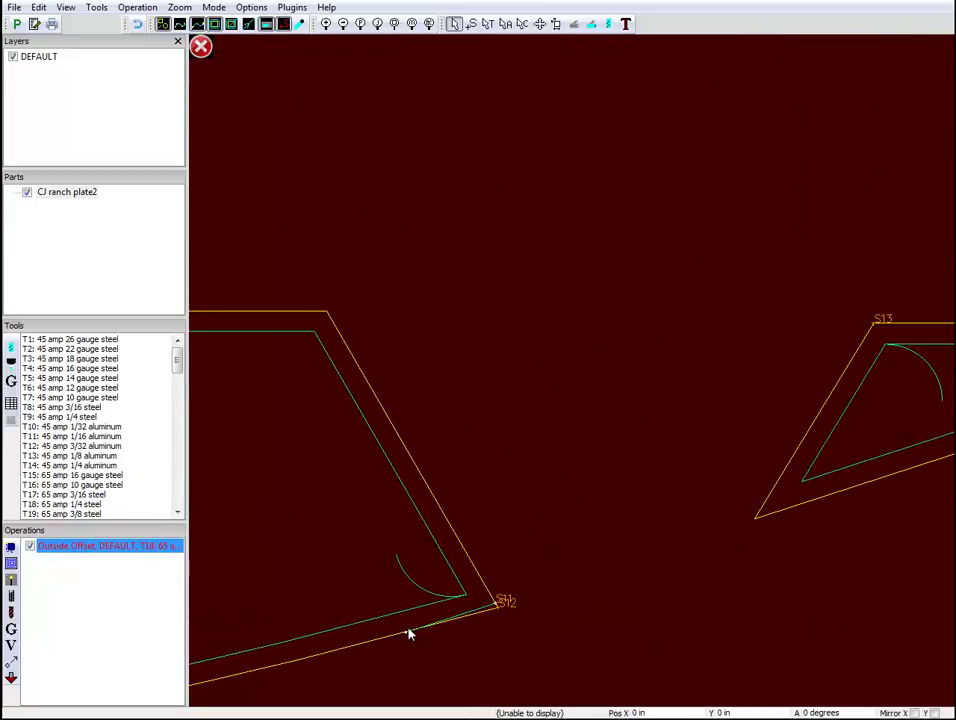
scroll(408, 636, "down", 5)
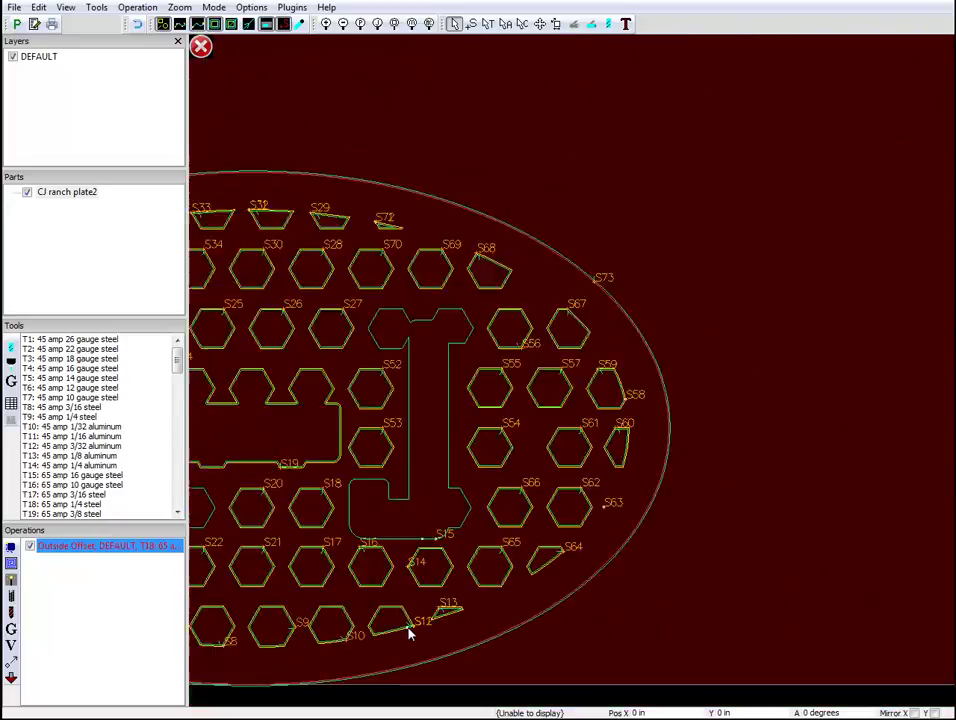